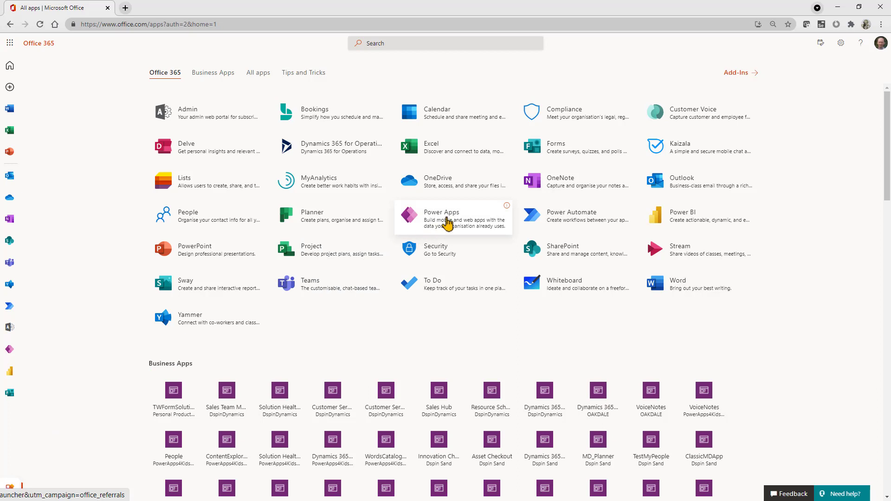
- Open the Power Apps maker portal at make.powerapps.com in a new browser tab and switch to the personal developer environment
{"action": "left_click", "coordinate": [446, 220]}
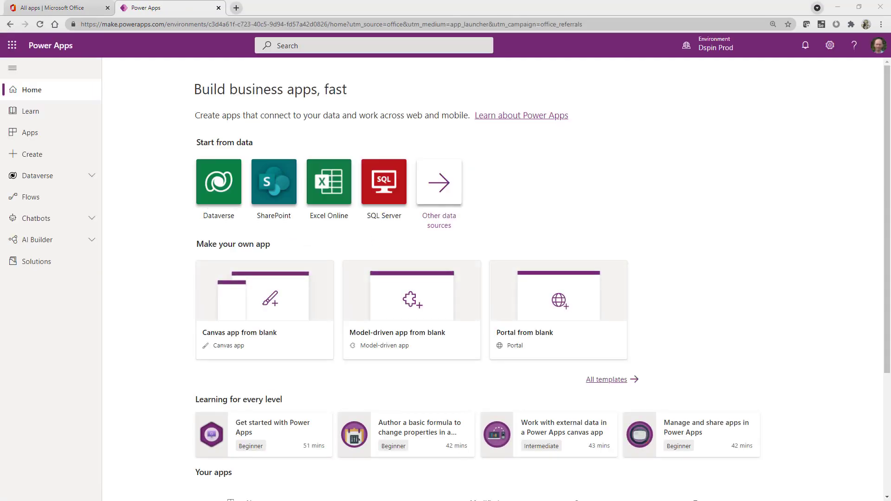
{"action": "left_click", "coordinate": [236, 8]}
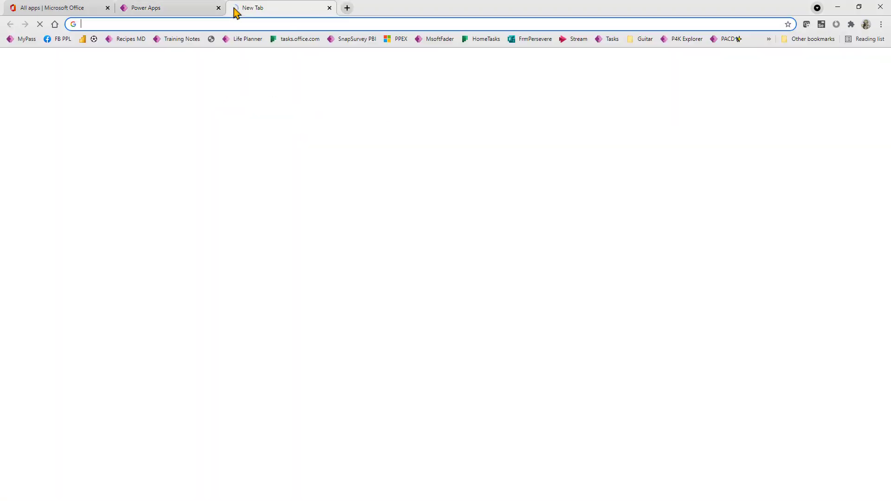
{"action": "type", "text": "mak"}
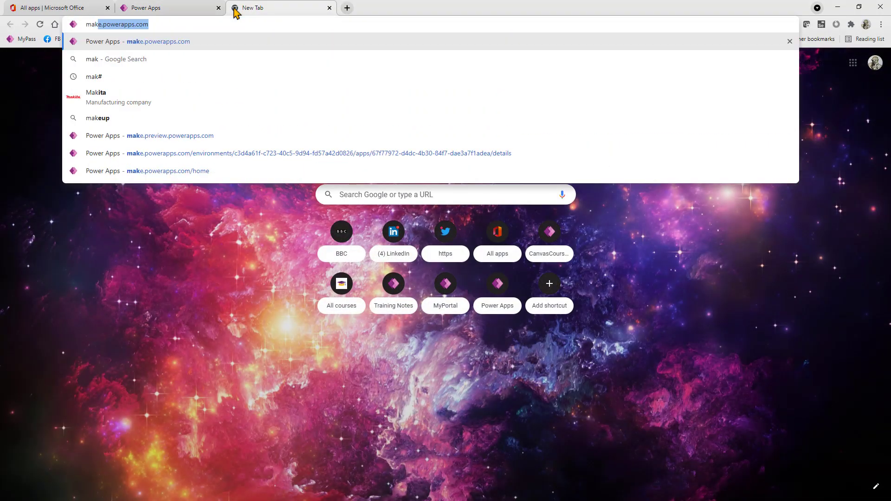
{"action": "key", "text": "Return"}
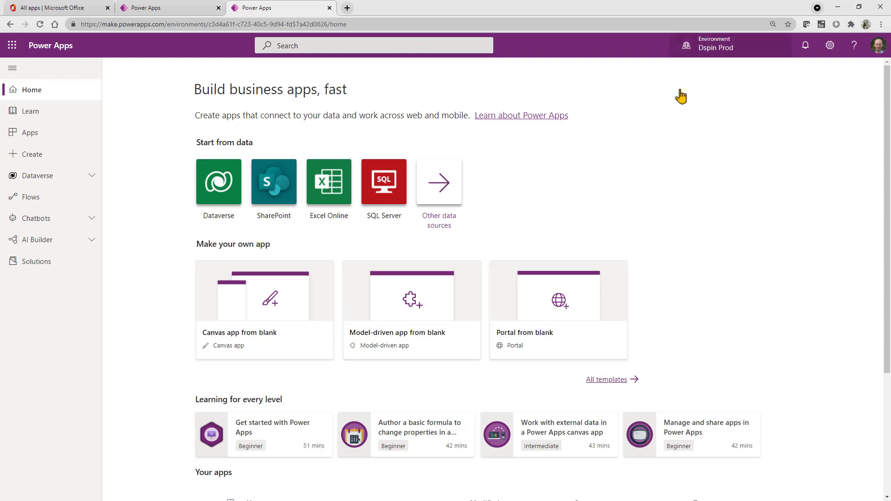
{"action": "left_click", "coordinate": [689, 50]}
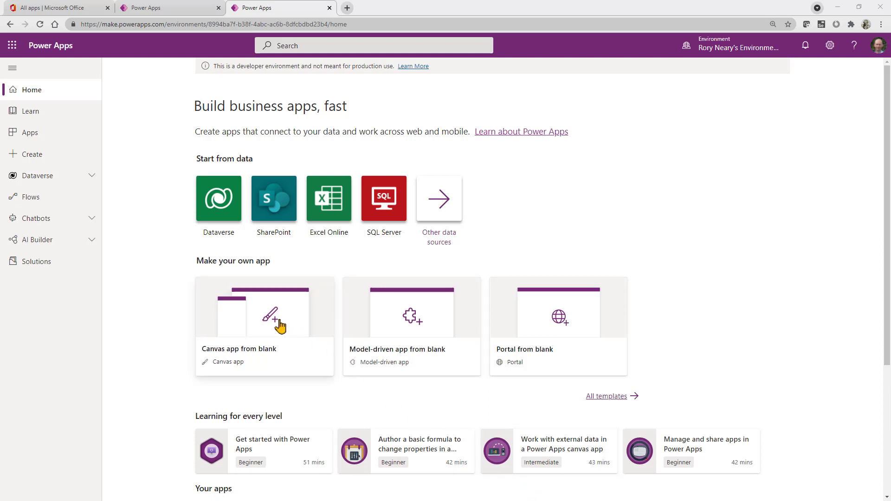
- Create a blank canvas app named "Device Ordering App" in Tablet format
{"action": "left_click", "coordinate": [57, 157]}
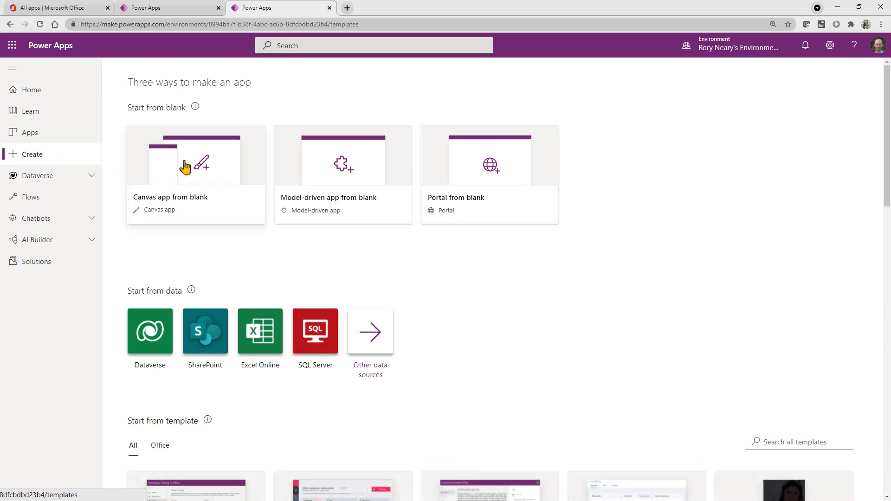
{"action": "left_click", "coordinate": [184, 167]}
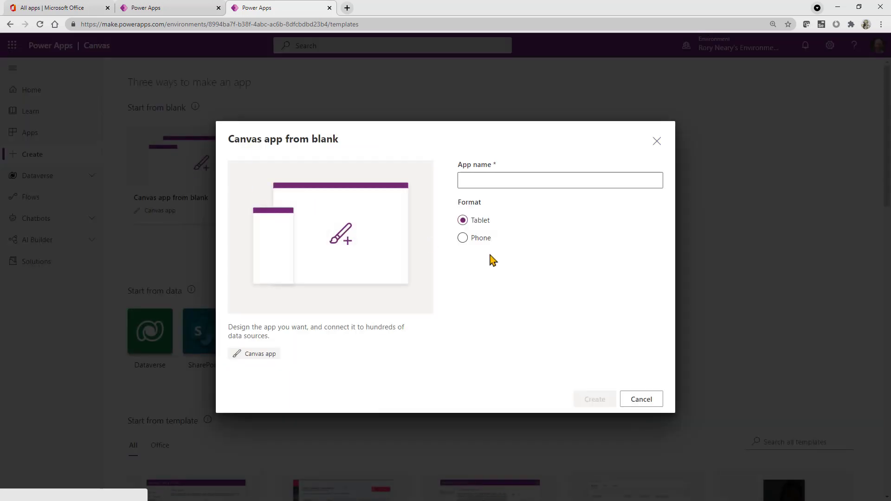
{"action": "left_click", "coordinate": [463, 239]}
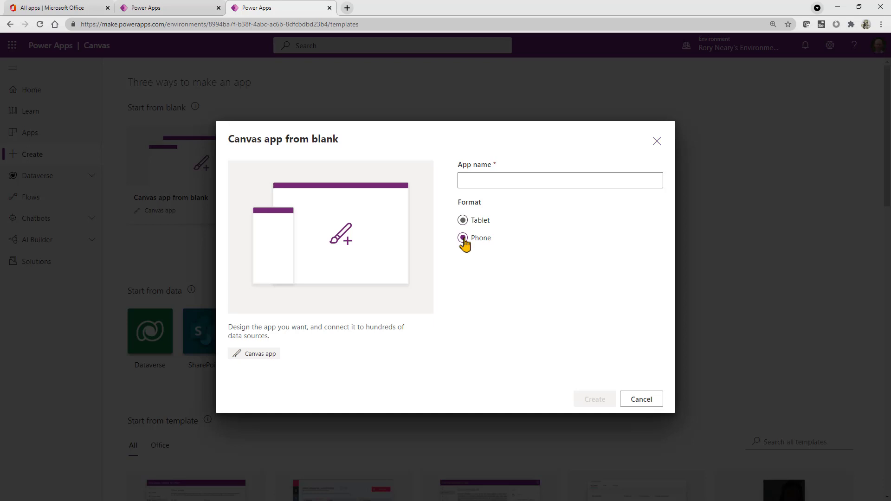
{"action": "left_click", "coordinate": [464, 221]}
{"action": "left_click", "coordinate": [482, 179]}
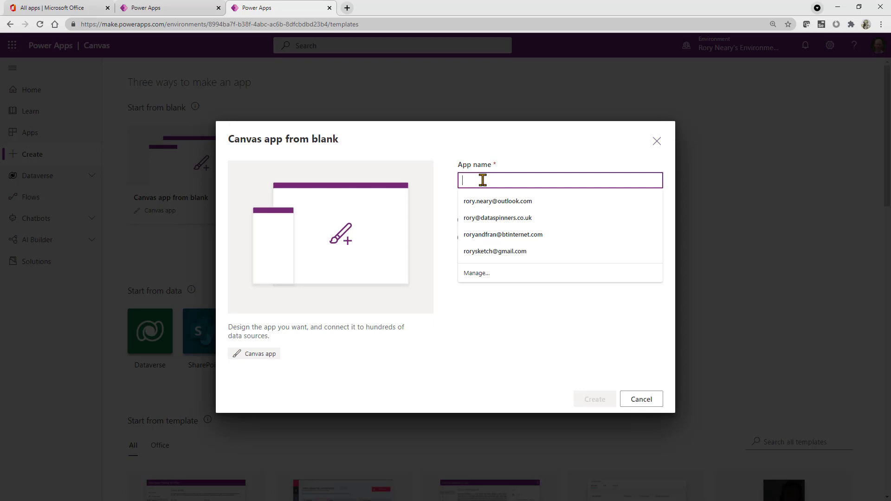
{"action": "type", "text": "Device Orderi"}
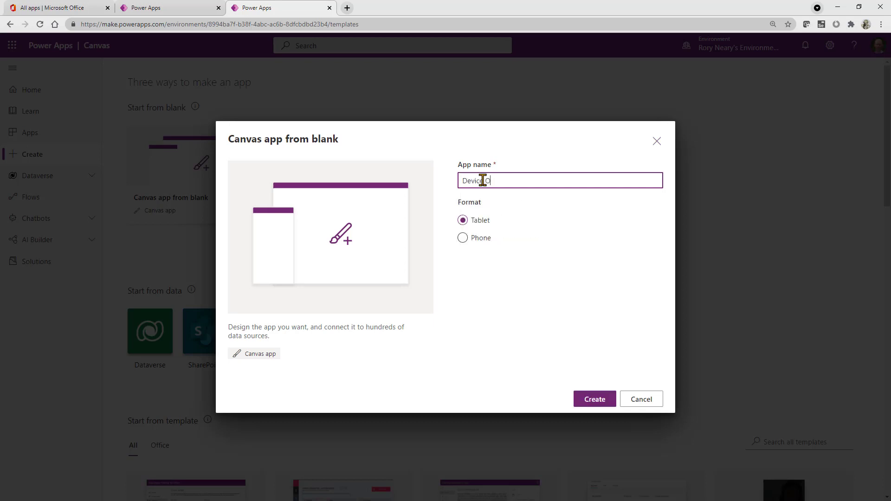
{"action": "type", "text": "ng App"}
{"action": "left_click", "coordinate": [596, 402]}
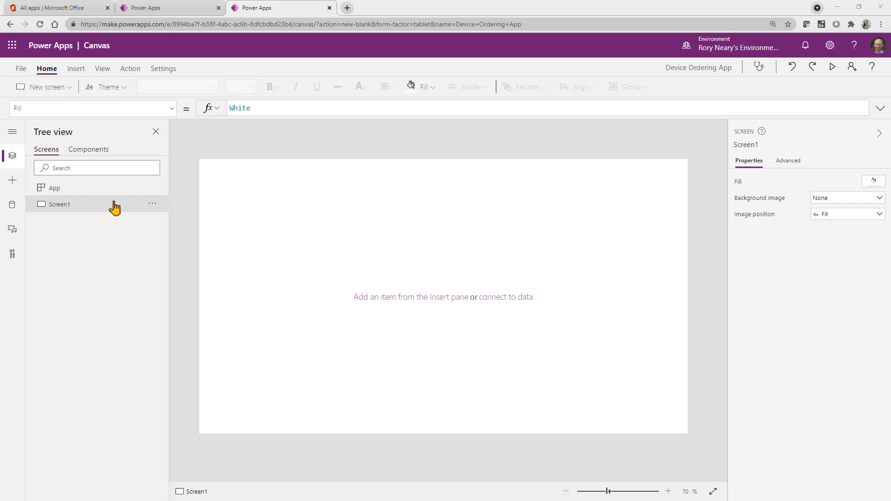
- Rename Screen1 as "Main Screen"
{"action": "left_click", "coordinate": [151, 205]}
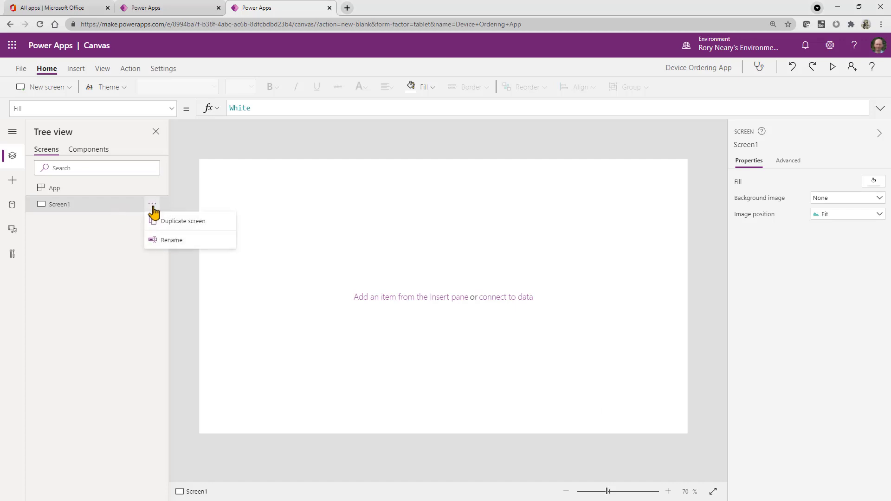
{"action": "left_click", "coordinate": [171, 240]}
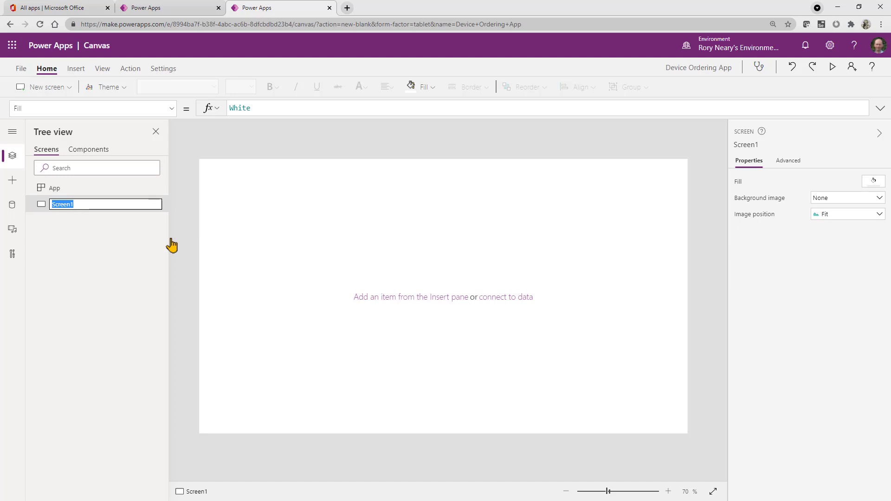
{"action": "type", "text": "Main Screen"}
{"action": "key", "text": "Return"}
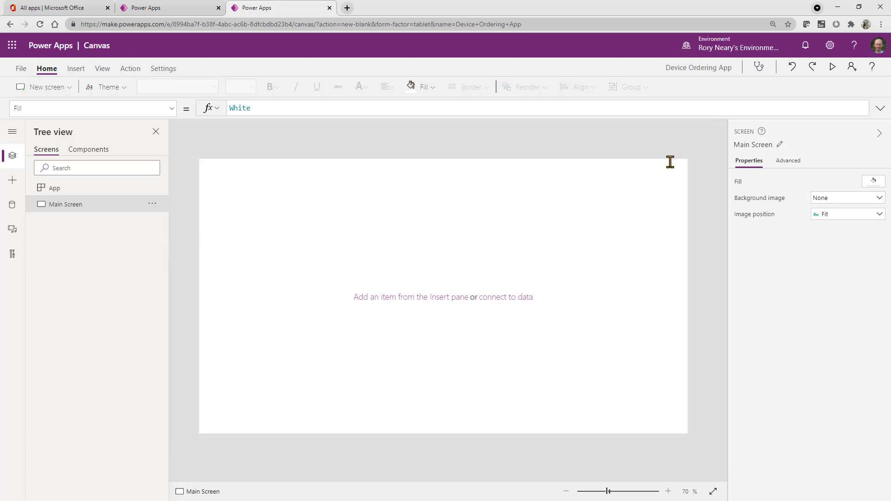
{"action": "left_click", "coordinate": [780, 146]}
{"action": "left_click", "coordinate": [837, 150]}
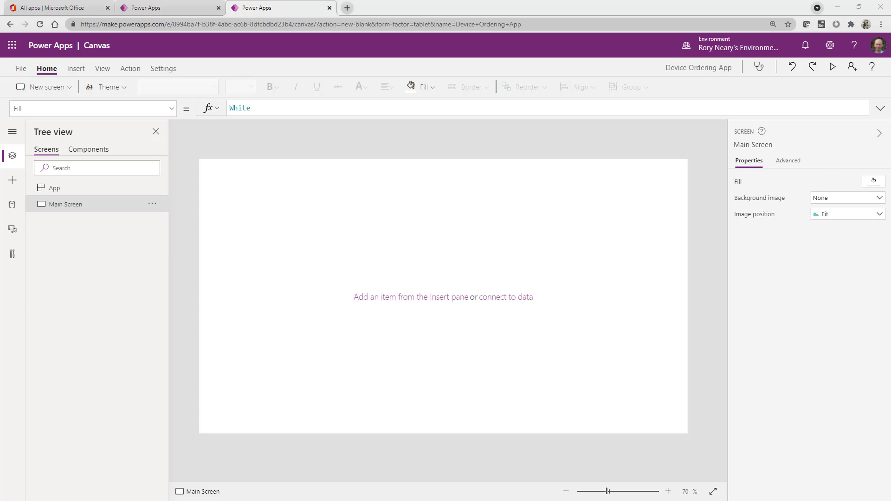
- Insert a text label in the upper-left part of Main Screen, at about X 258, Y 73
{"action": "left_click", "coordinate": [12, 157]}
{"action": "left_click", "coordinate": [11, 158]}
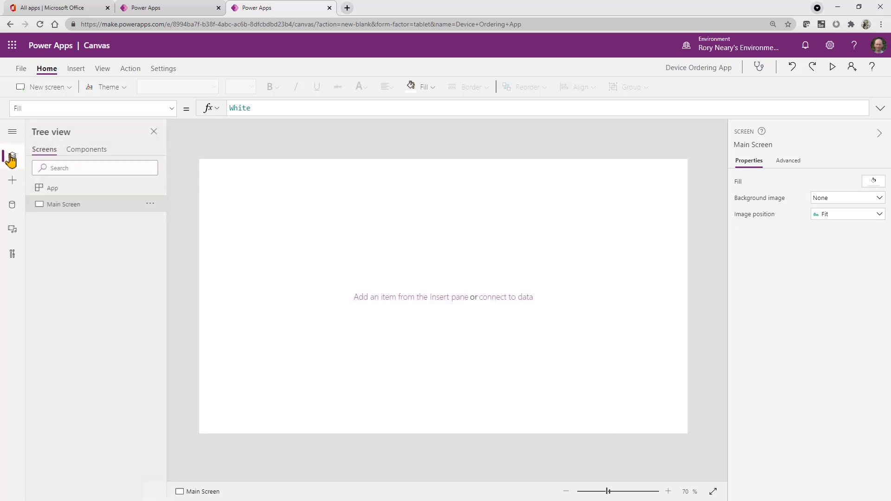
{"action": "left_click", "coordinate": [12, 182]}
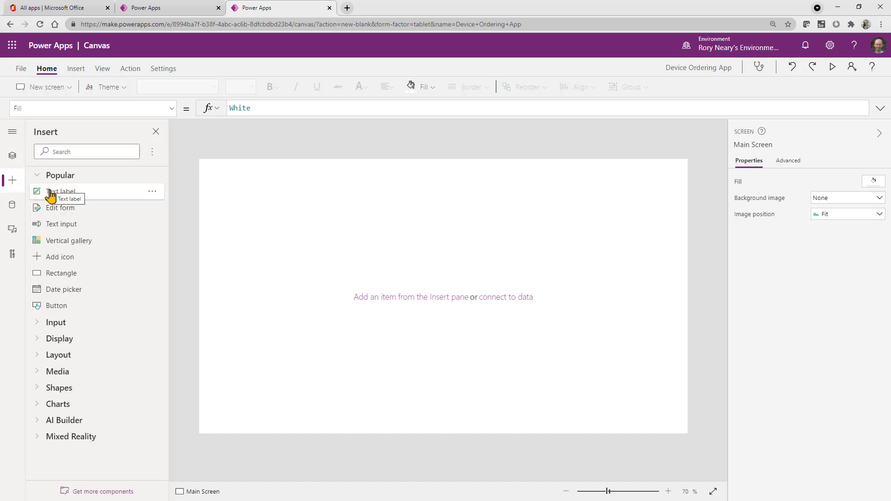
{"action": "left_click_drag", "start_coordinate": [50, 195], "coordinate": [293, 193]}
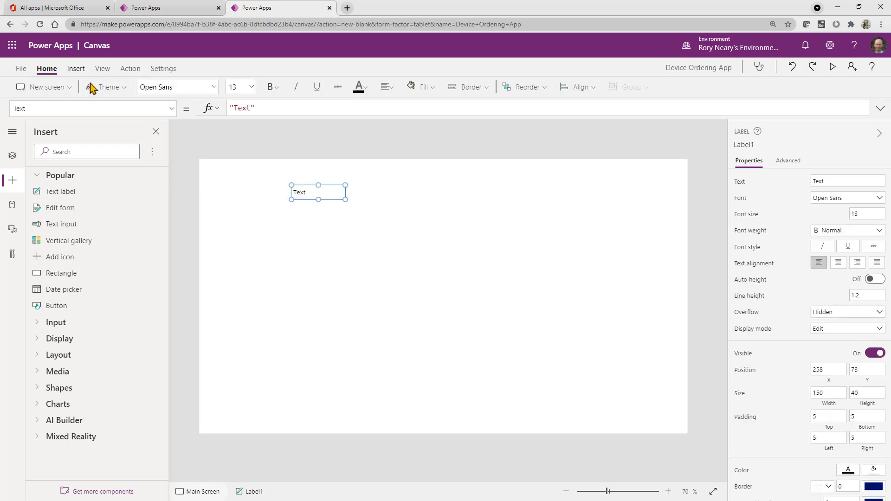
{"action": "left_click", "coordinate": [76, 70]}
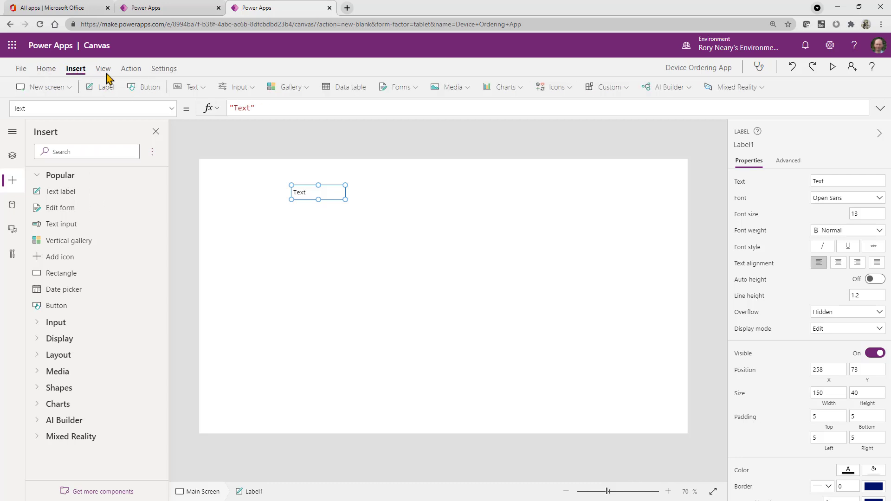
{"action": "left_click", "coordinate": [198, 87]}
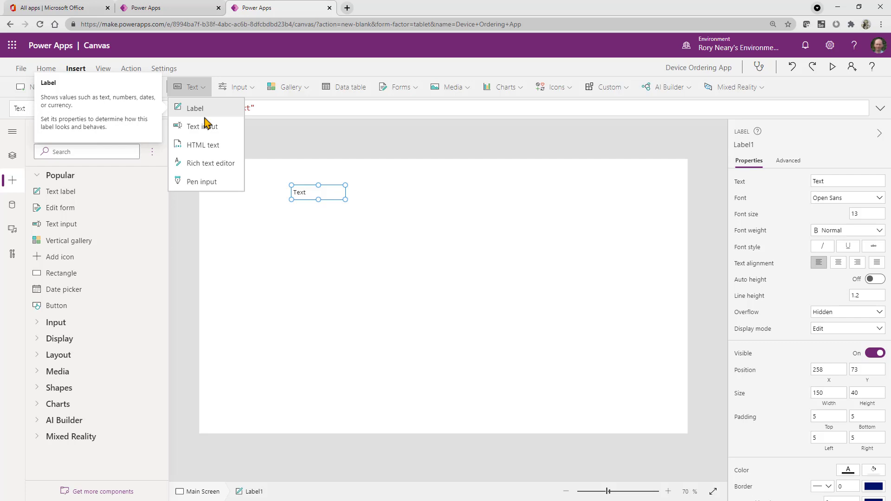
{"action": "left_click", "coordinate": [364, 189]}
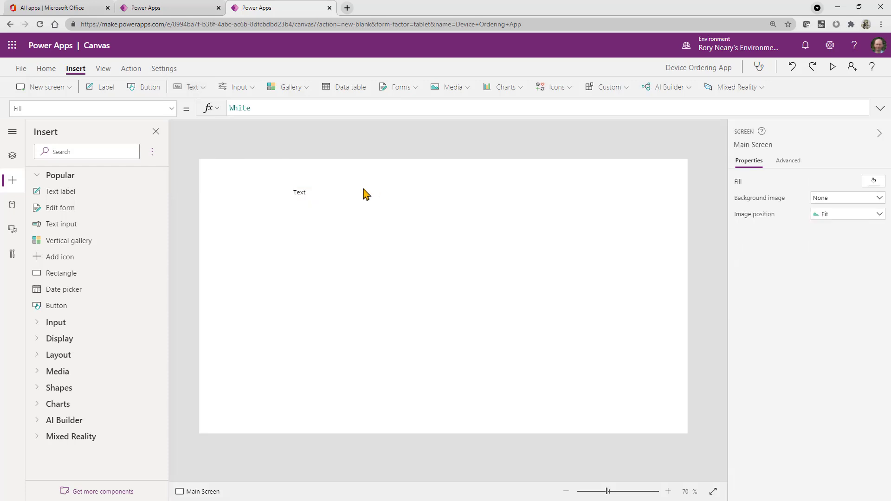
- Rename the text label on Main Screen as "Header Label"
{"action": "left_click", "coordinate": [310, 197]}
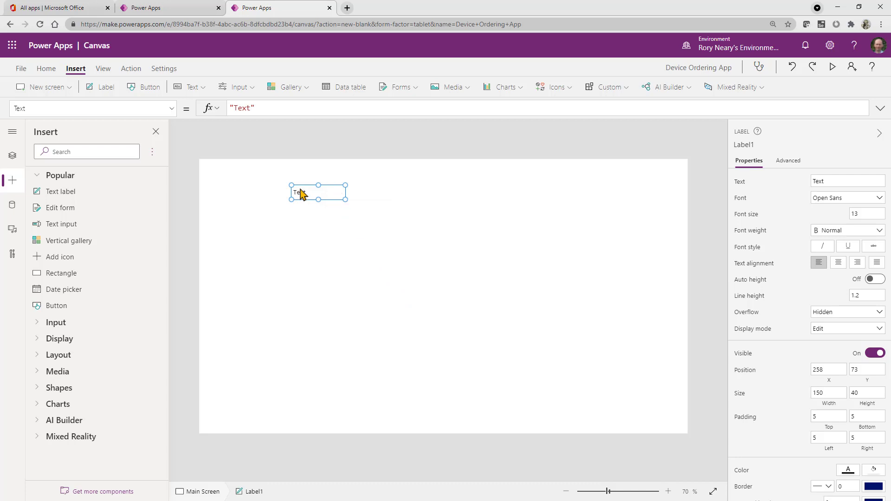
{"action": "left_click", "coordinate": [12, 158]}
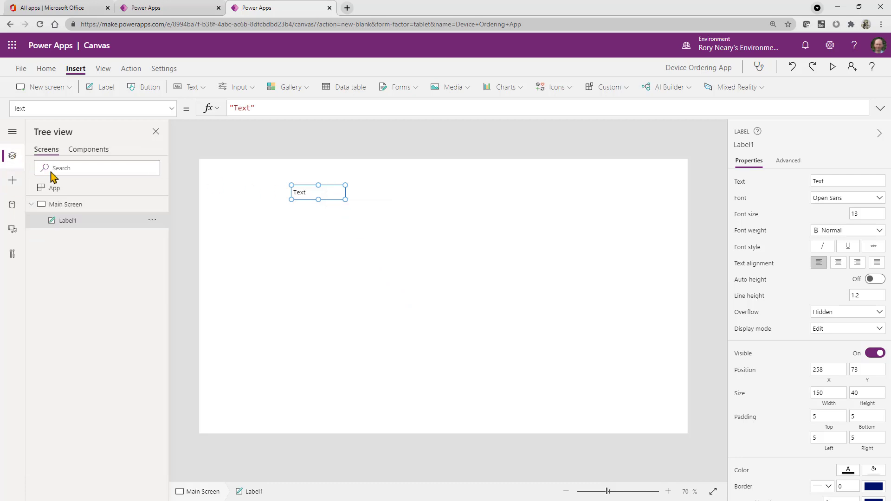
{"action": "left_click", "coordinate": [152, 221]}
{"action": "left_click", "coordinate": [153, 222]}
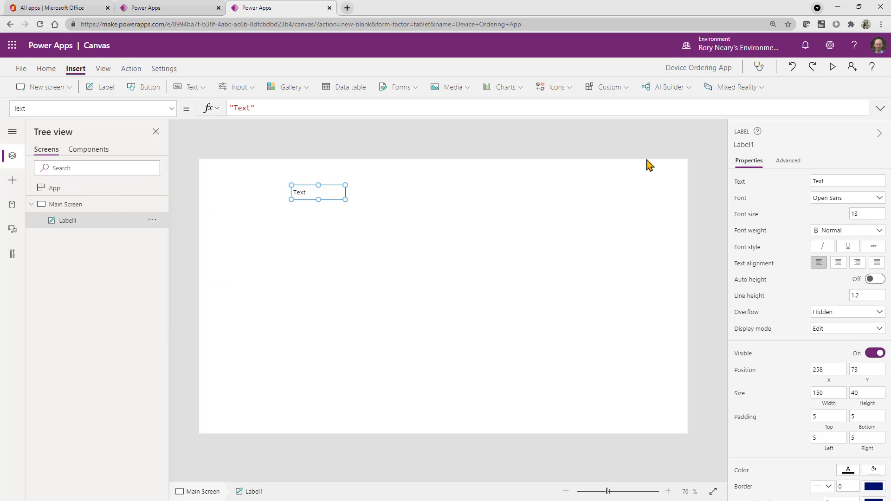
{"action": "left_click", "coordinate": [762, 147]}
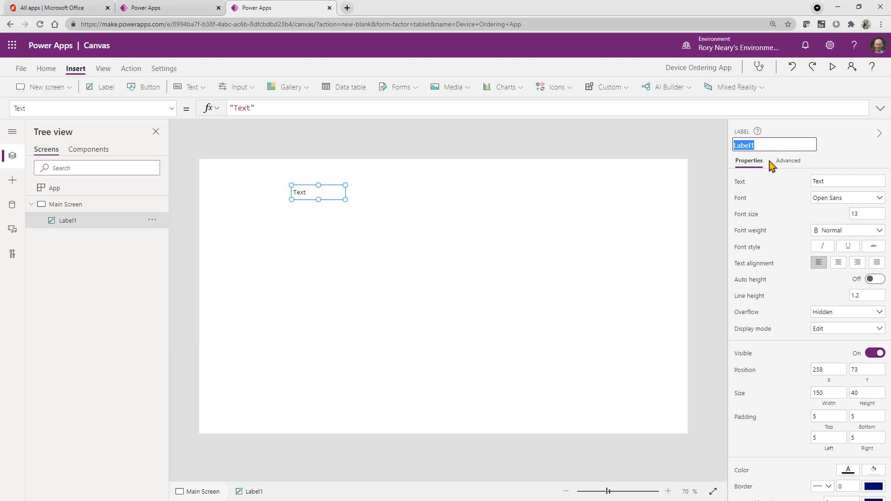
{"action": "type", "text": "Header Label"}
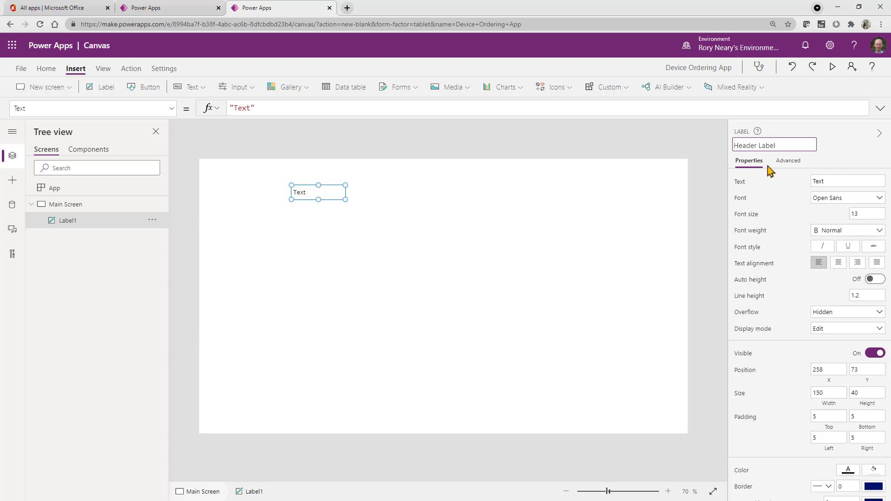
{"action": "key", "text": "Return"}
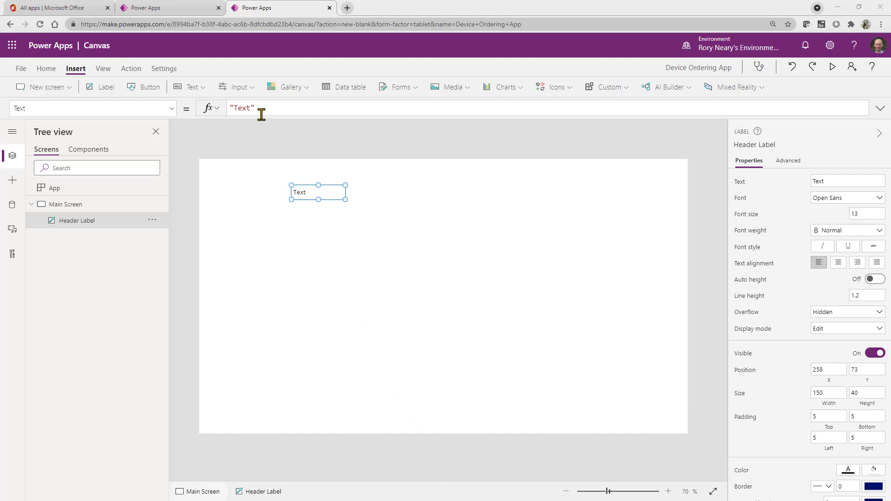
- Set the Text property of Header Label to "Device Ordering App"
{"action": "double_click", "coordinate": [246, 108]}
{"action": "type", "text": "Device Orderi"}
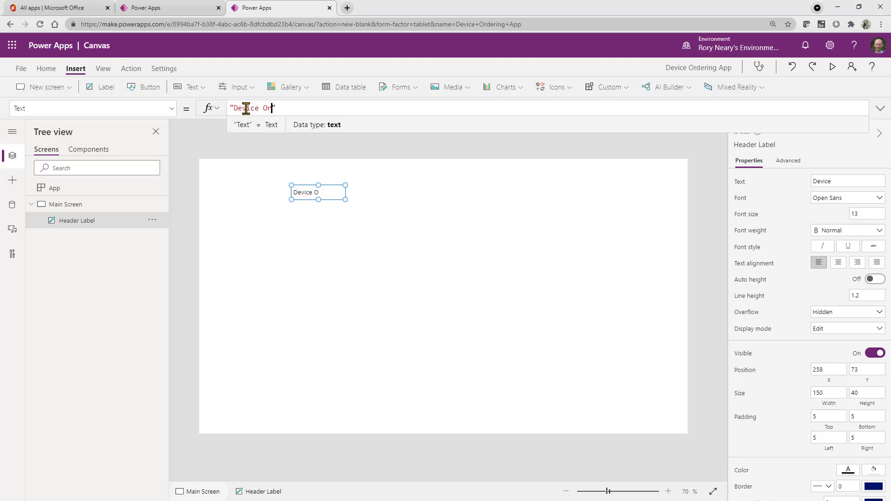
{"action": "type", "text": "ng App"}
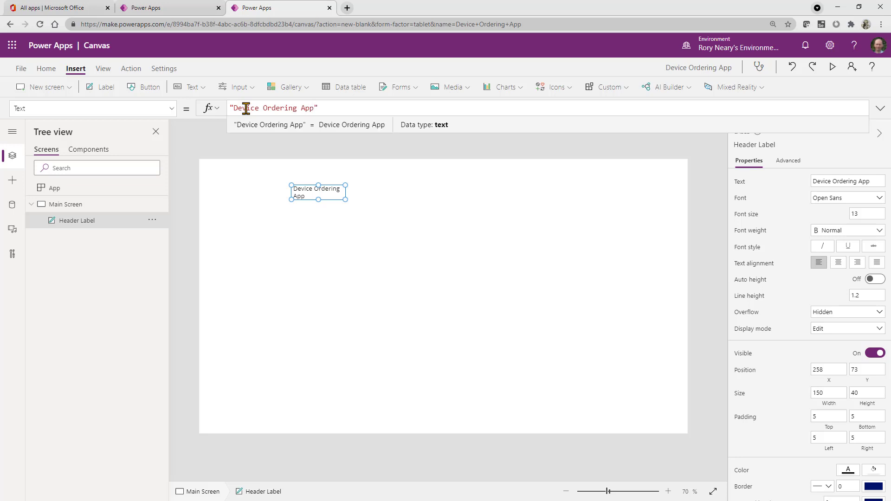
{"action": "left_click", "coordinate": [367, 197]}
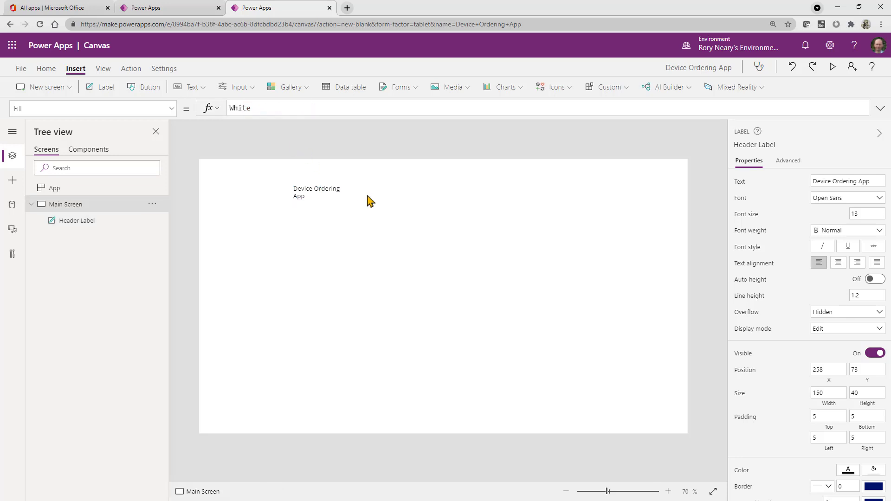
- Move Header Label to position 0, 0, resize it to 1366 wide by 55 high across the screen, and centre its text
{"action": "left_click", "coordinate": [325, 197]}
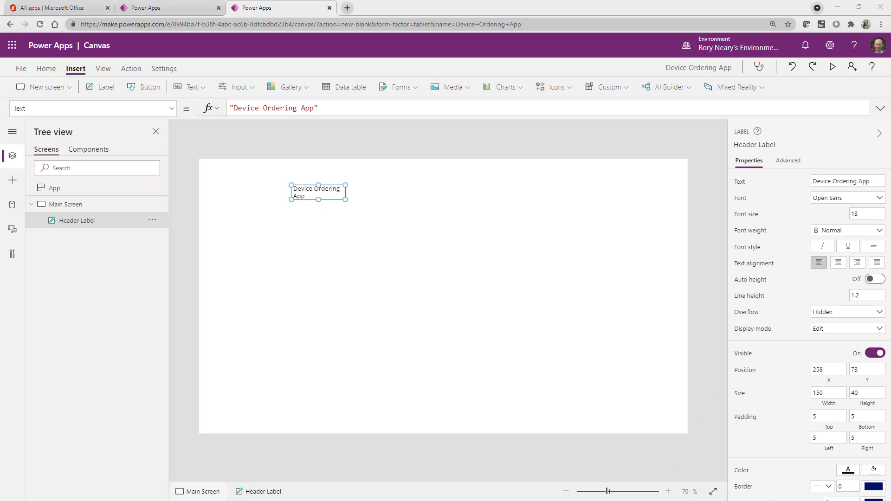
{"action": "left_click_drag", "start_coordinate": [299, 187], "coordinate": [688, 180]}
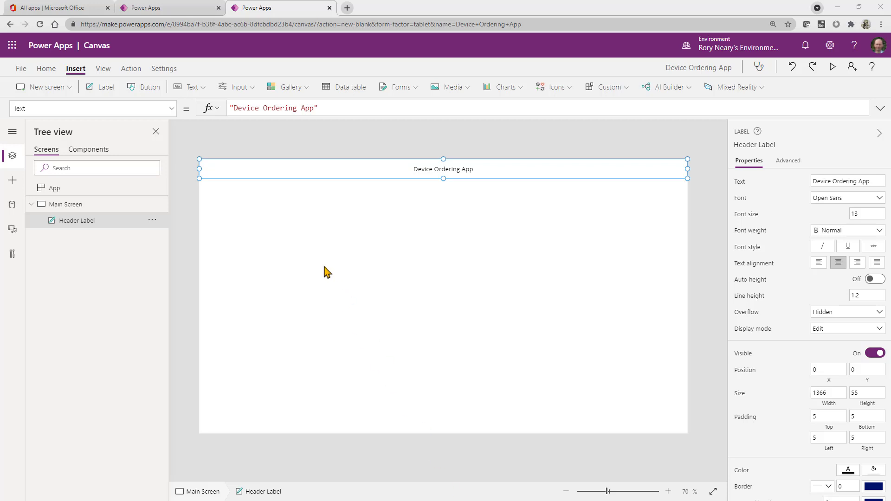
- Fill Header Label with the blue theme color RGBA(56, 96, 178, 1)
{"action": "left_click", "coordinate": [47, 69]}
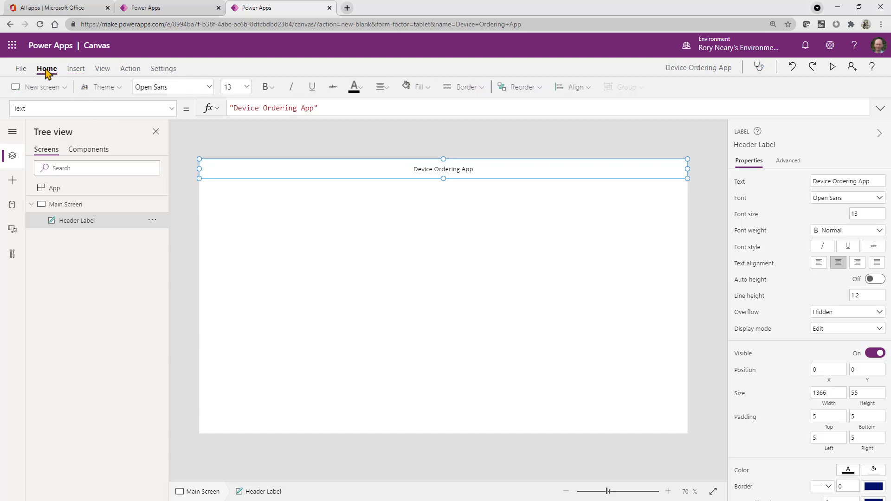
{"action": "left_click", "coordinate": [432, 88]}
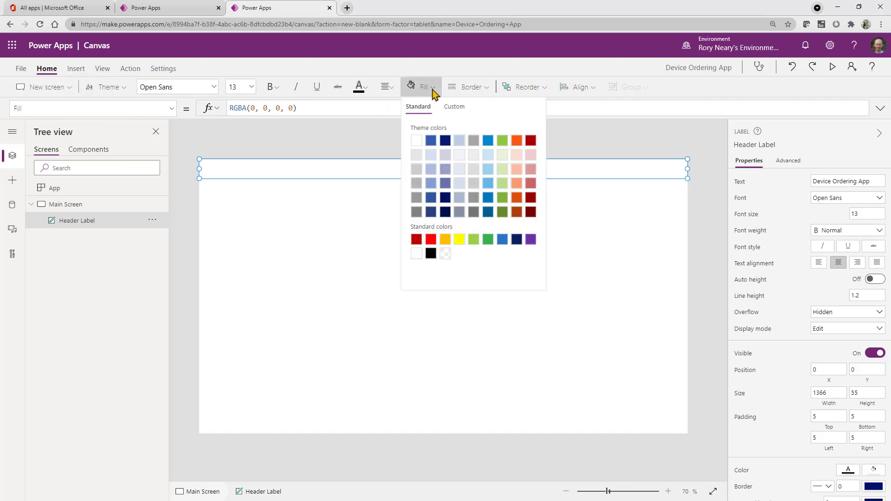
{"action": "left_click", "coordinate": [431, 141]}
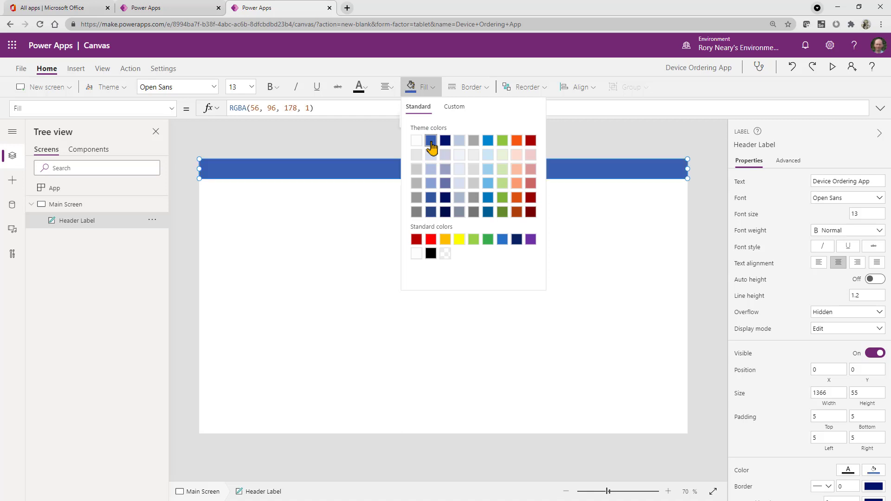
- Set the text color of Header Label to white, RGBA(255, 255, 255, 1)
{"action": "left_click", "coordinate": [492, 187]}
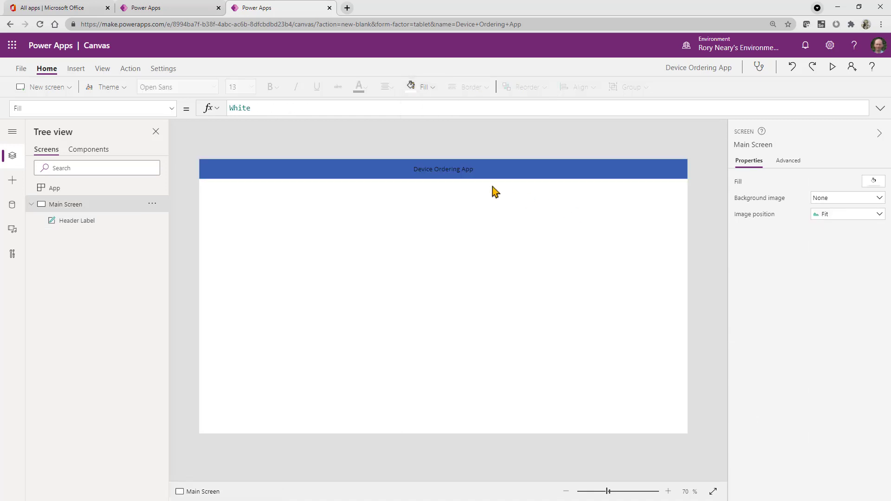
{"action": "left_click", "coordinate": [454, 180]}
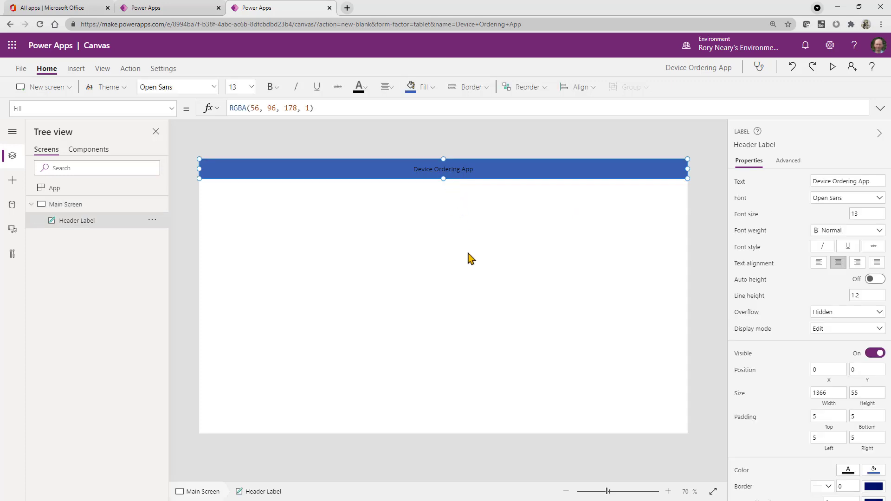
{"action": "left_click", "coordinate": [365, 91]}
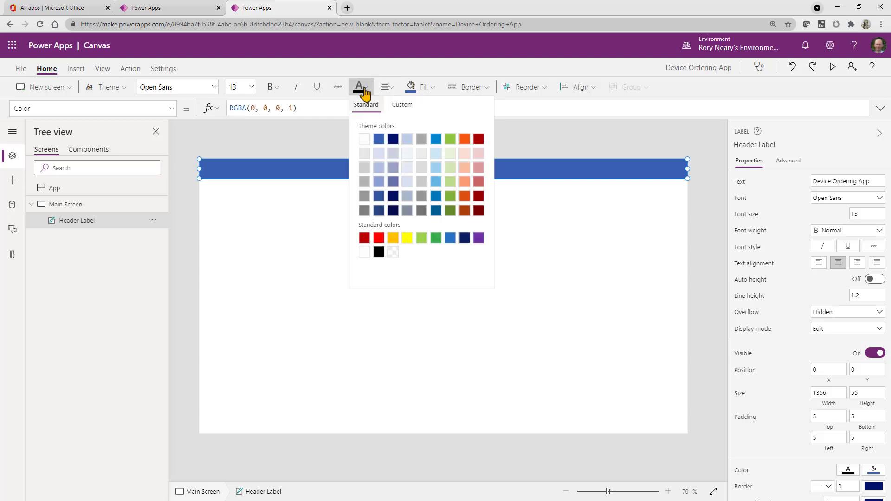
{"action": "left_click", "coordinate": [364, 252]}
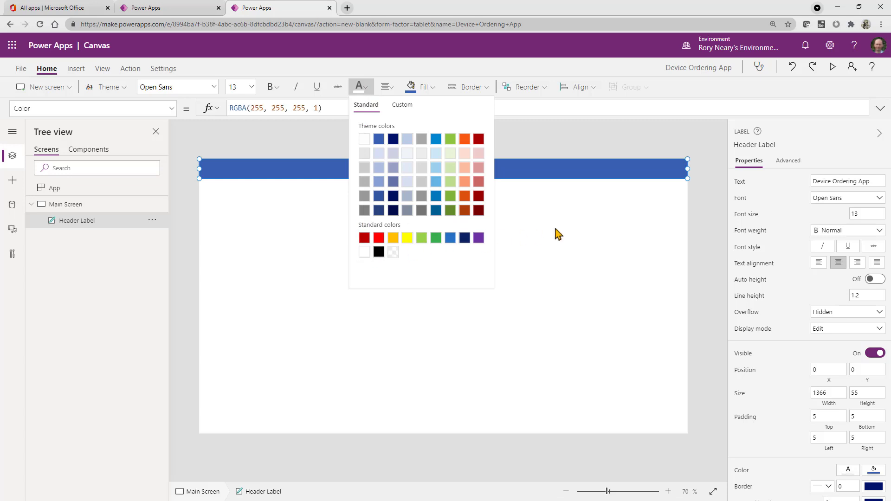
{"action": "left_click", "coordinate": [520, 212]}
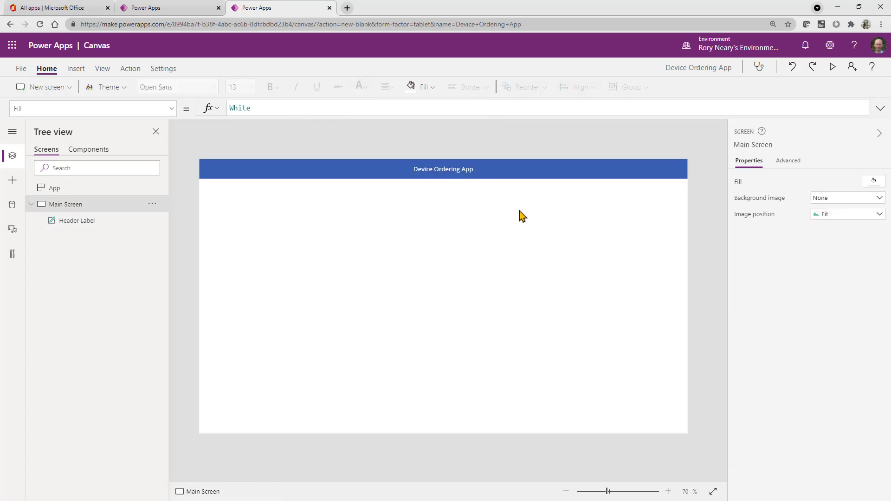
- Set the font size of Header Label to 24
{"action": "left_click", "coordinate": [445, 175]}
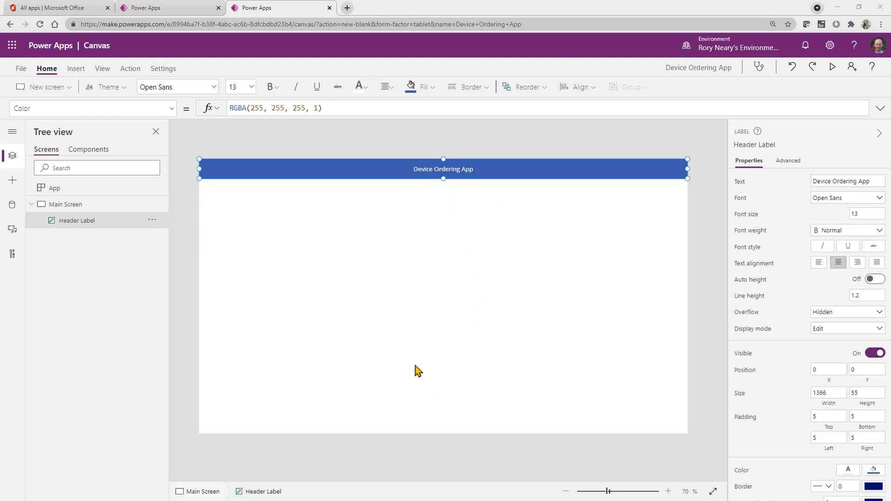
{"action": "left_click", "coordinate": [252, 89]}
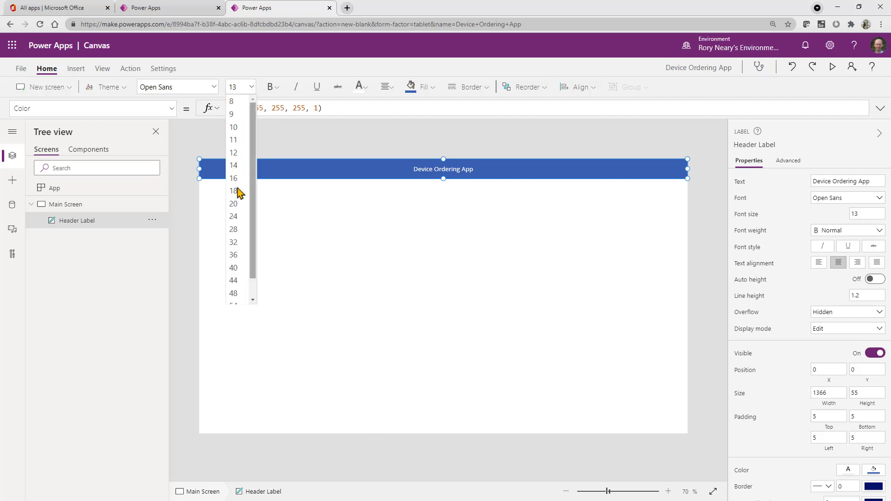
{"action": "left_click", "coordinate": [234, 218]}
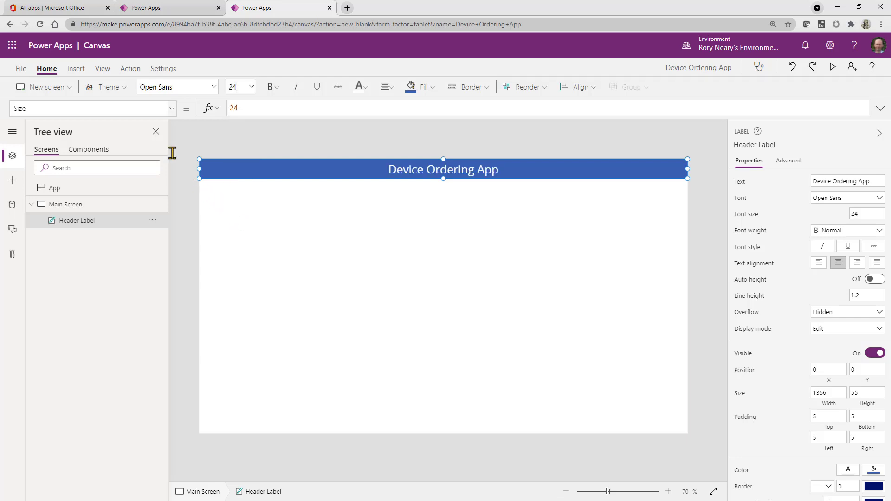
- Look through the properties of Header Label and show the formula of its Fill property
{"action": "left_click", "coordinate": [126, 106]}
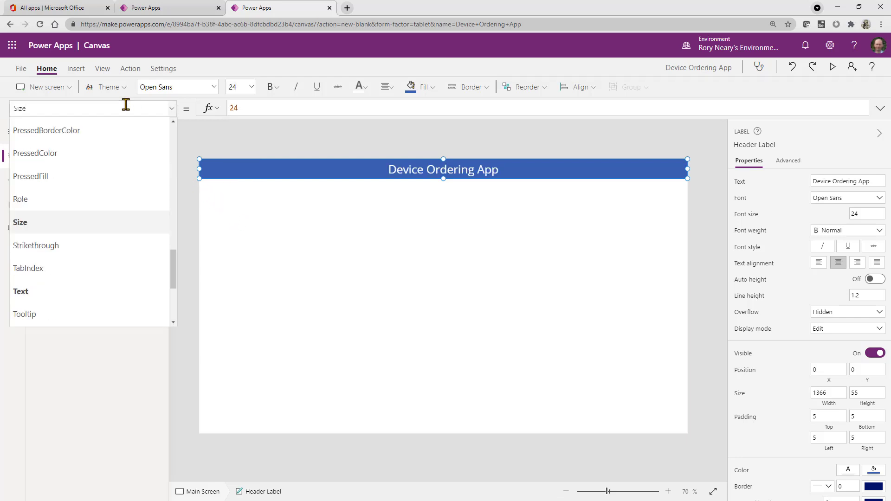
{"action": "left_click", "coordinate": [172, 109]}
{"action": "left_click", "coordinate": [173, 109]}
{"action": "left_click_drag", "start_coordinate": [175, 249], "coordinate": [175, 179]}
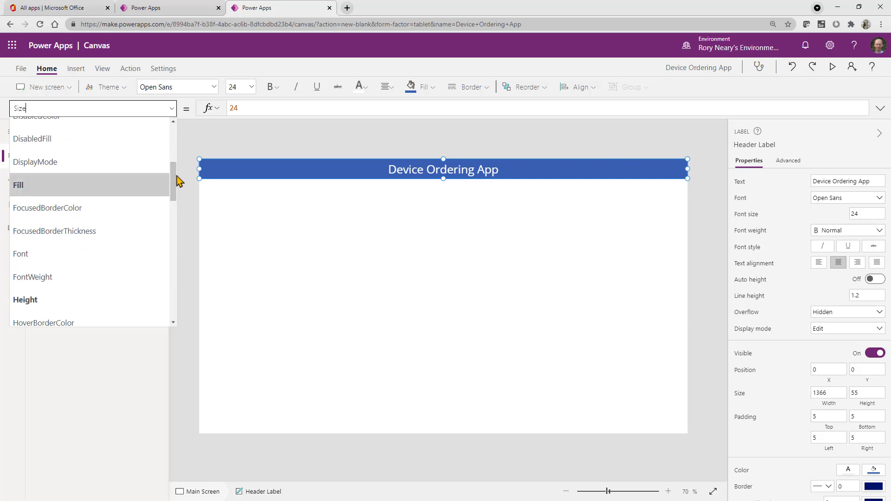
{"action": "left_click", "coordinate": [119, 184]}
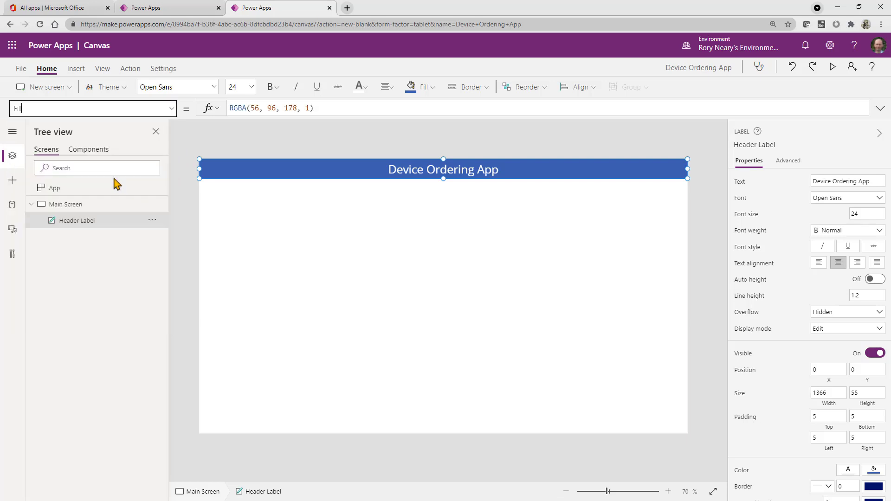
{"action": "left_click", "coordinate": [172, 110]}
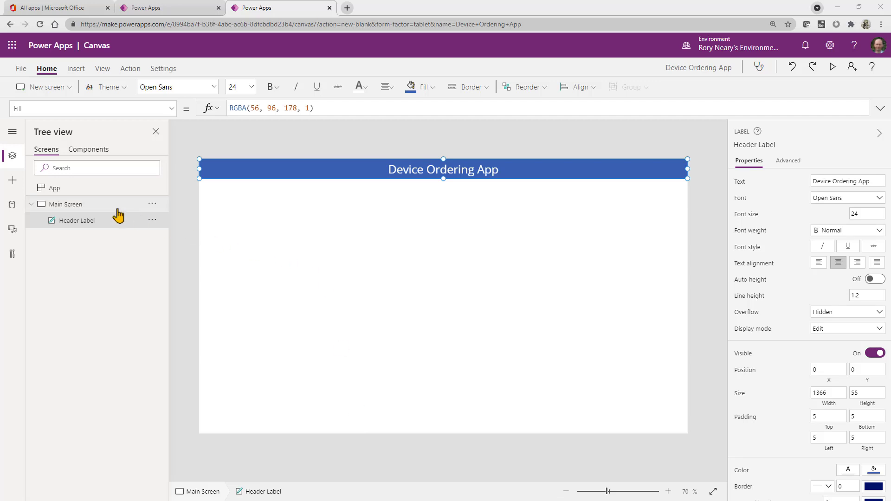
- Insert a second text label on Main Screen and place it at the right end of the blue header, at about 1184, 7
{"action": "left_click", "coordinate": [12, 181]}
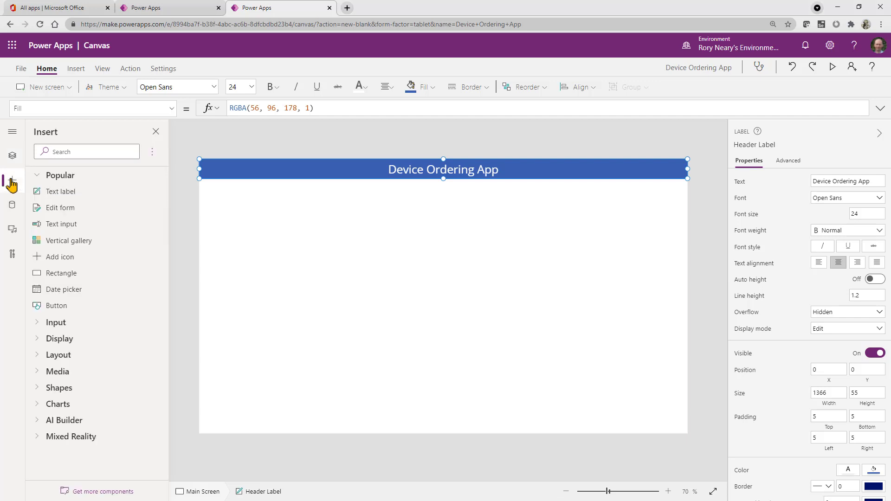
{"action": "left_click_drag", "start_coordinate": [69, 195], "coordinate": [98, 191]}
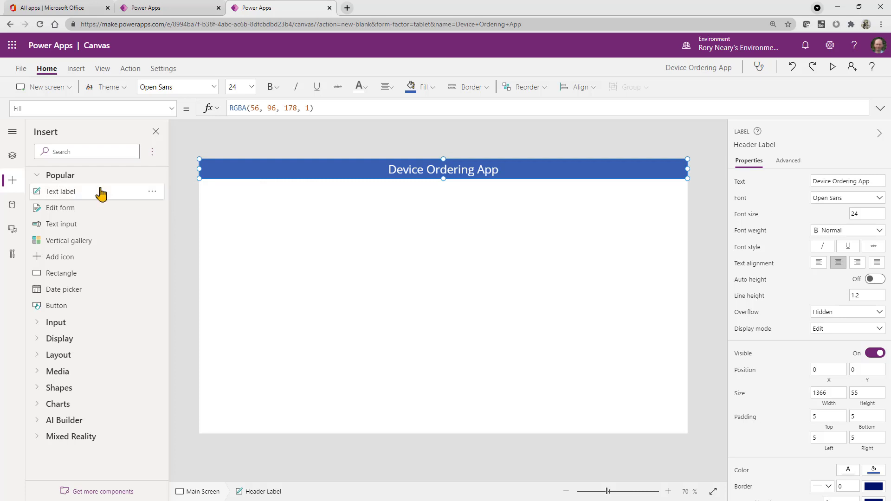
{"action": "left_click", "coordinate": [77, 70]}
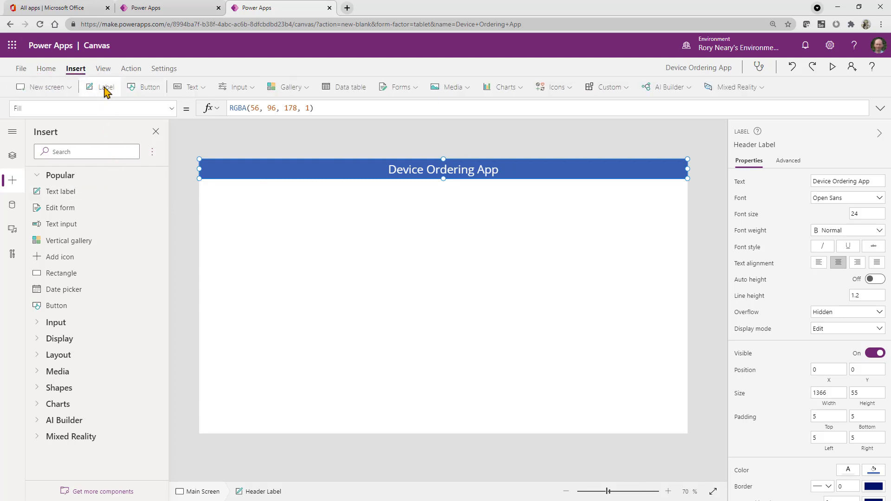
{"action": "left_click", "coordinate": [194, 90]}
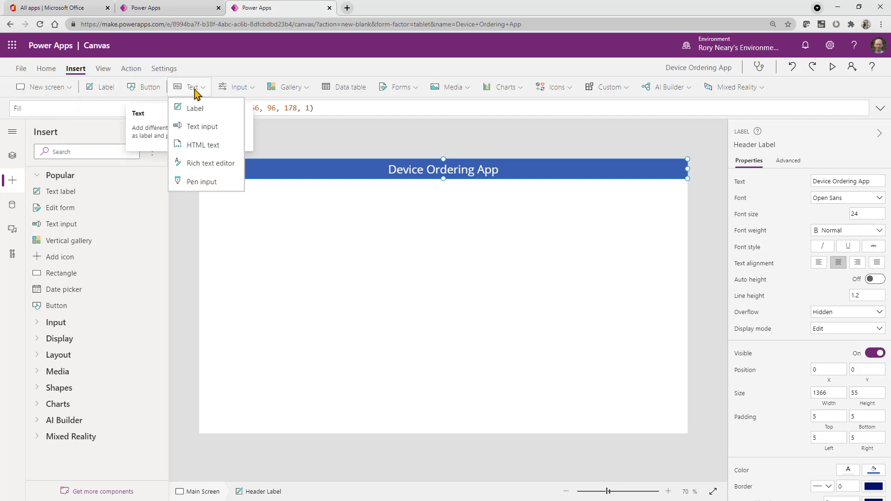
{"action": "left_click", "coordinate": [203, 111]}
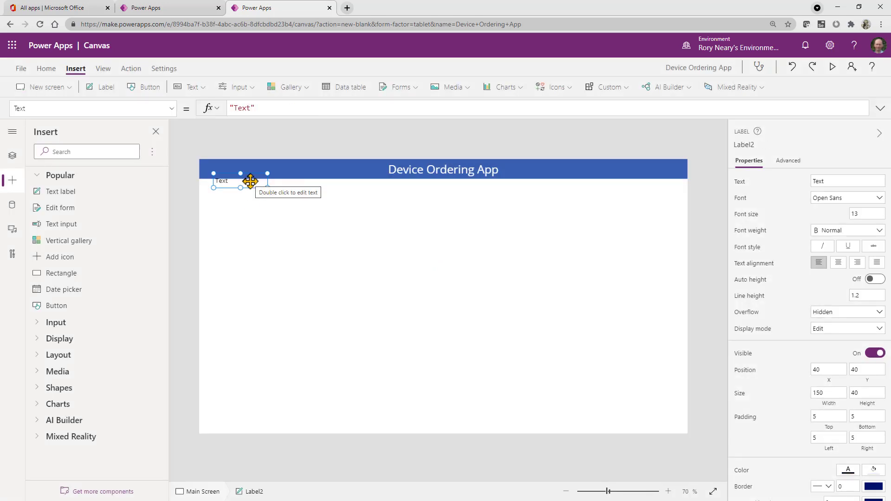
{"action": "left_click_drag", "start_coordinate": [249, 181], "coordinate": [339, 198]}
{"action": "left_click_drag", "start_coordinate": [436, 210], "coordinate": [660, 168]}
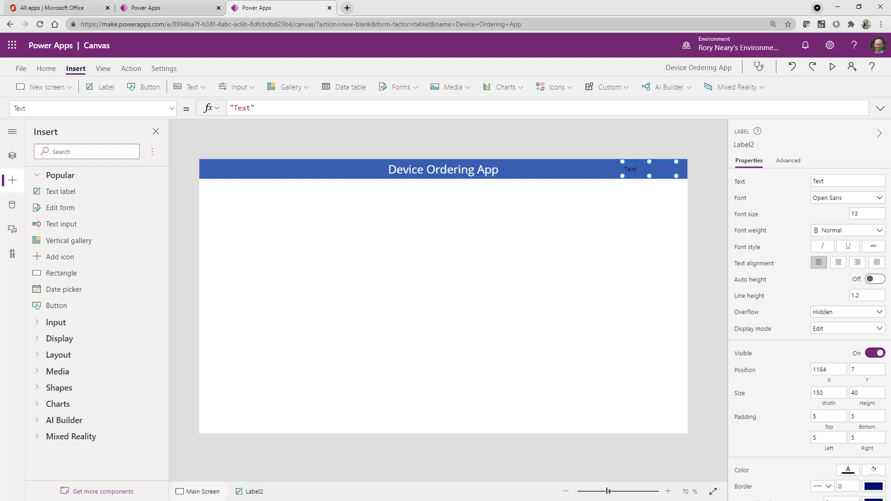
- Set the new label's Text property to "Hello, " & User().FullName
{"action": "left_click", "coordinate": [279, 108]}
{"action": "key", "text": "BackSpace"}
{"action": "key", "text": "BackSpace"}
{"action": "key", "text": "BackSpace"}
{"action": "key", "text": "BackSpace"}
{"action": "key", "text": "BackSpace"}
{"action": "type", "text": "Hell"}
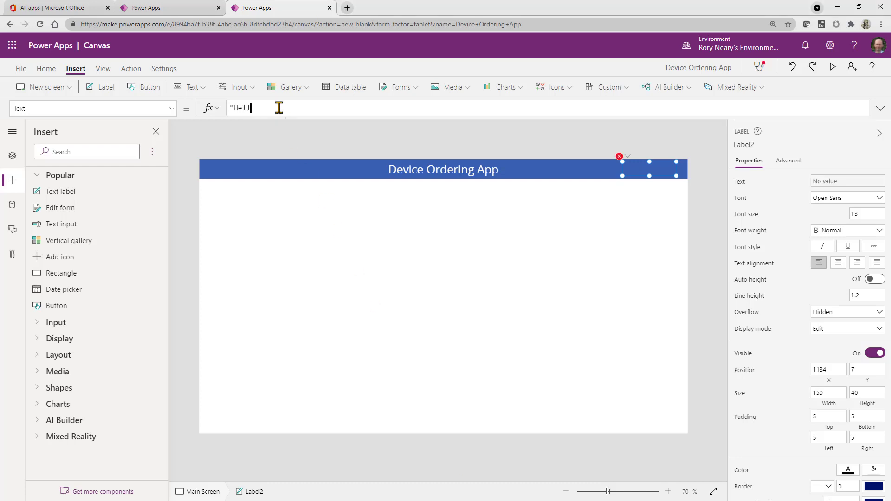
{"action": "type", "text": "o,"}
{"action": "key", "text": "BackSpace"}
{"action": "type", "text": ", \""}
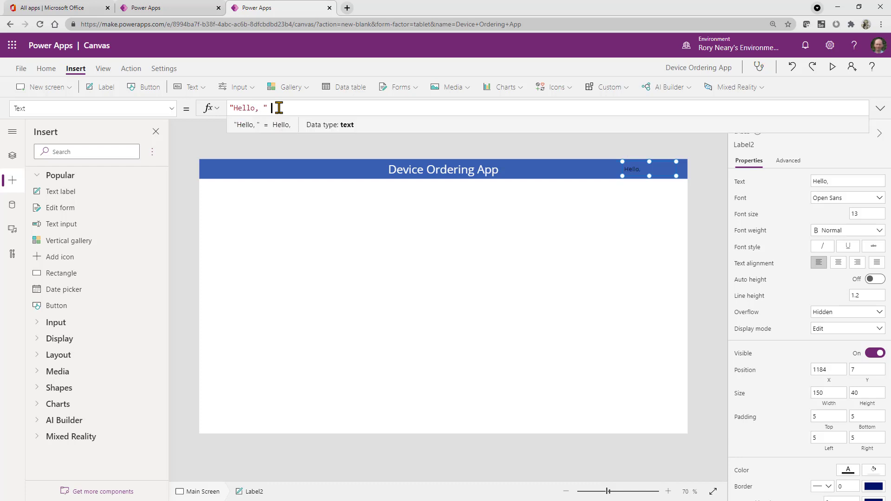
{"action": "type", "text": " &"}
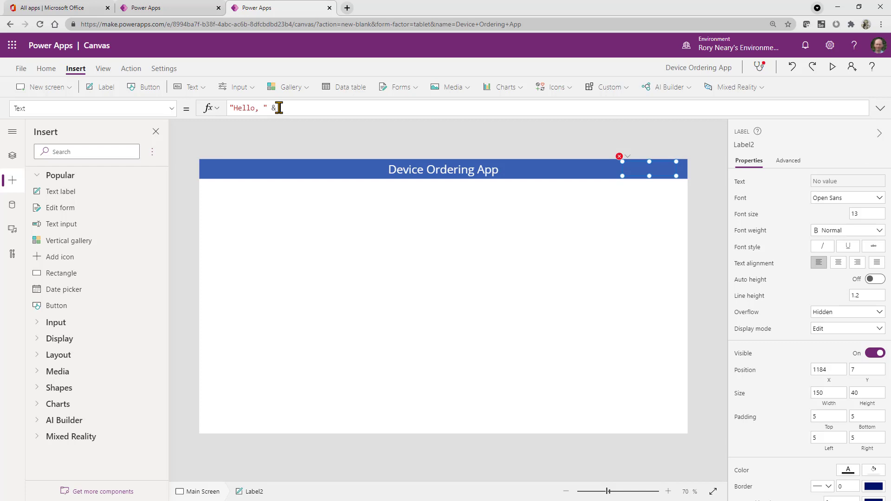
{"action": "type", "text": " user()"}
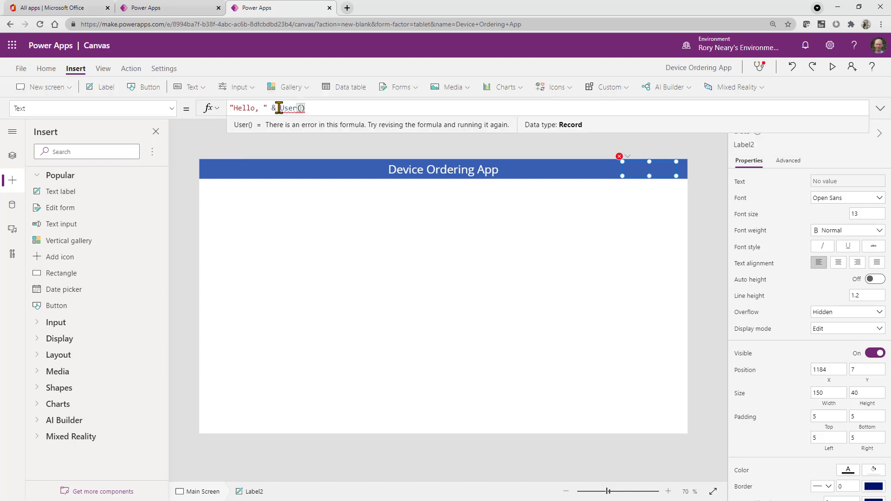
{"action": "type", "text": "."}
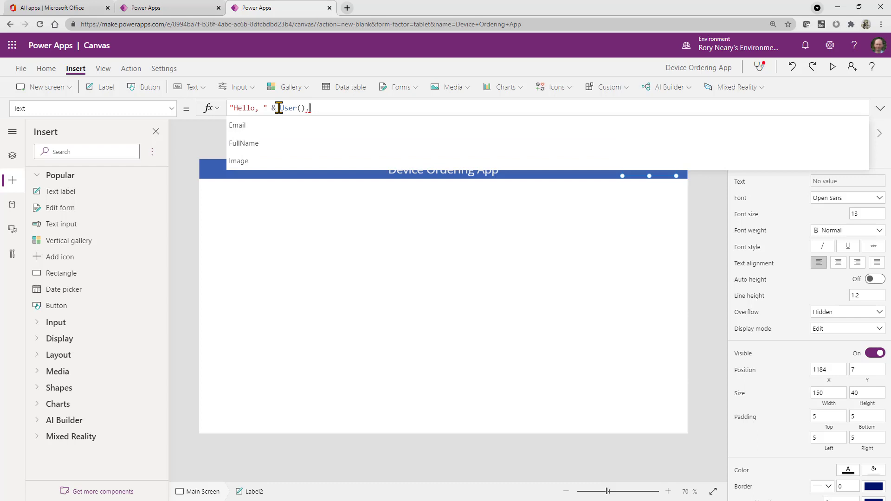
{"action": "left_click", "coordinate": [281, 143]}
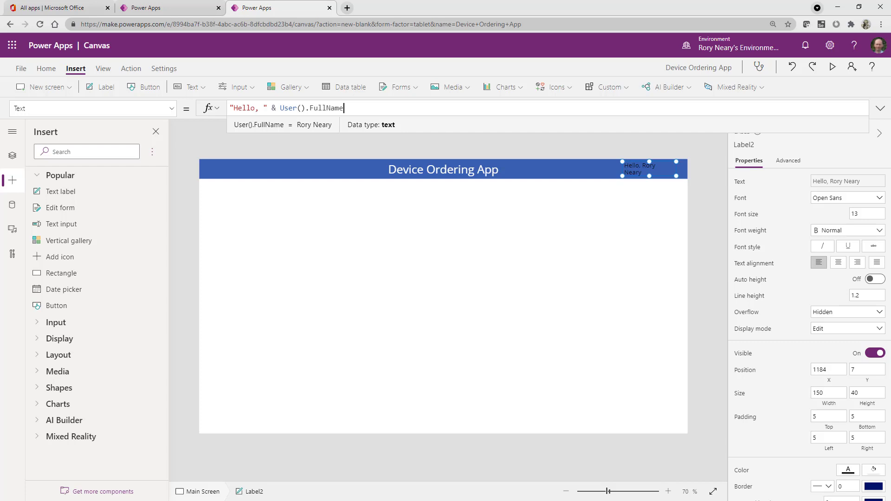
- Right-align the greeting label's text and color it white, RGBA(255, 255, 255, 1)
{"action": "left_click", "coordinate": [856, 265]}
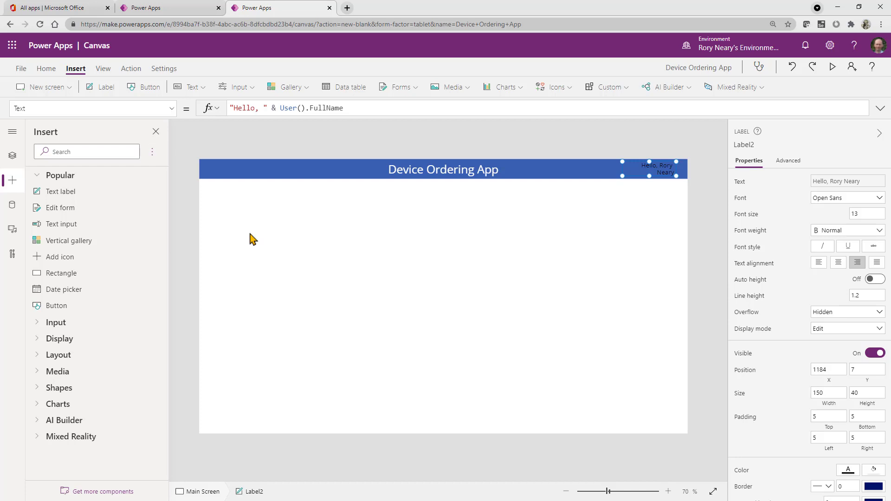
{"action": "left_click", "coordinate": [46, 68]}
{"action": "left_click", "coordinate": [360, 87]}
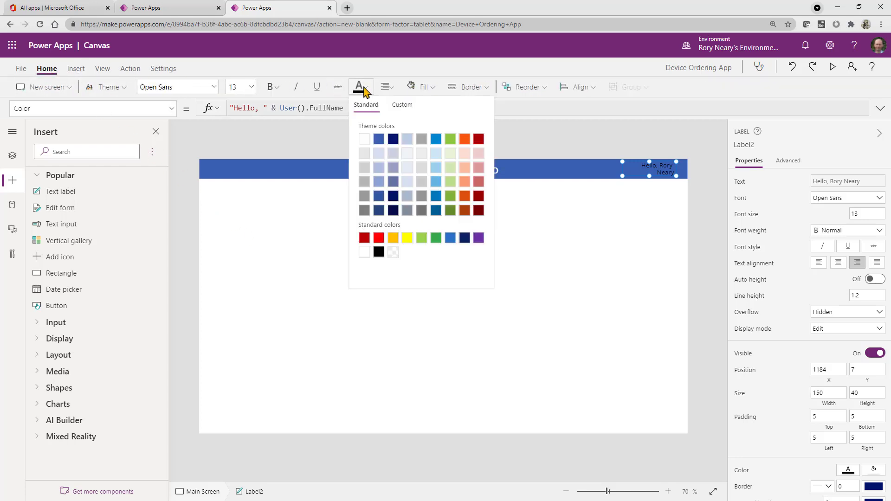
{"action": "left_click", "coordinate": [363, 252]}
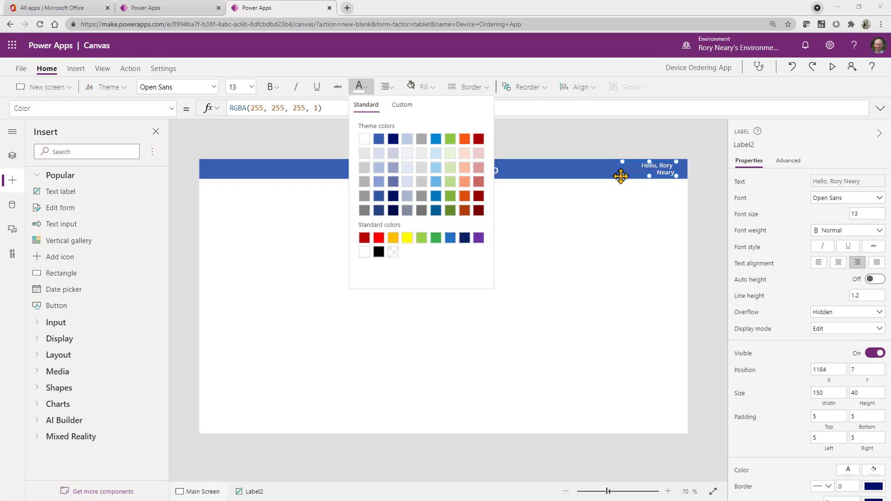
- Resize the greeting label to about 251 by 37 with a right padding of 20, and move it to about 1023, 9
{"action": "left_click_drag", "start_coordinate": [621, 177], "coordinate": [583, 175]}
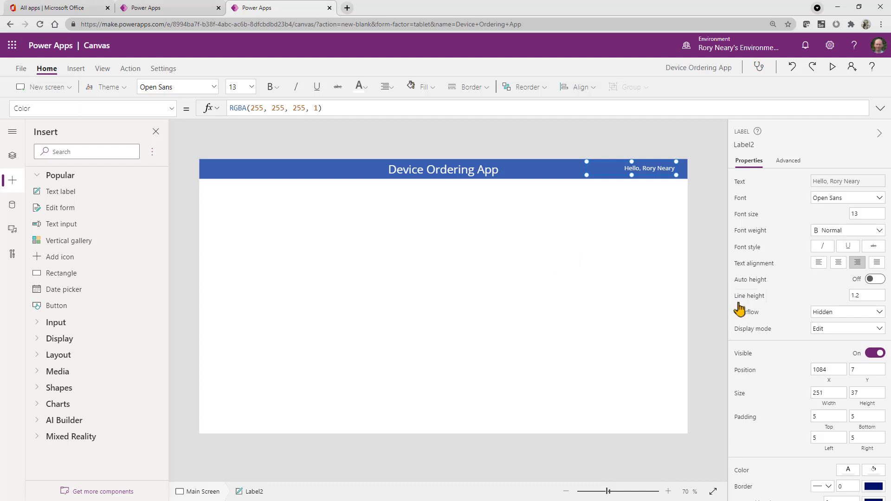
{"action": "scroll", "coordinate": [738, 308], "scroll_direction": "down", "scroll_amount": 1}
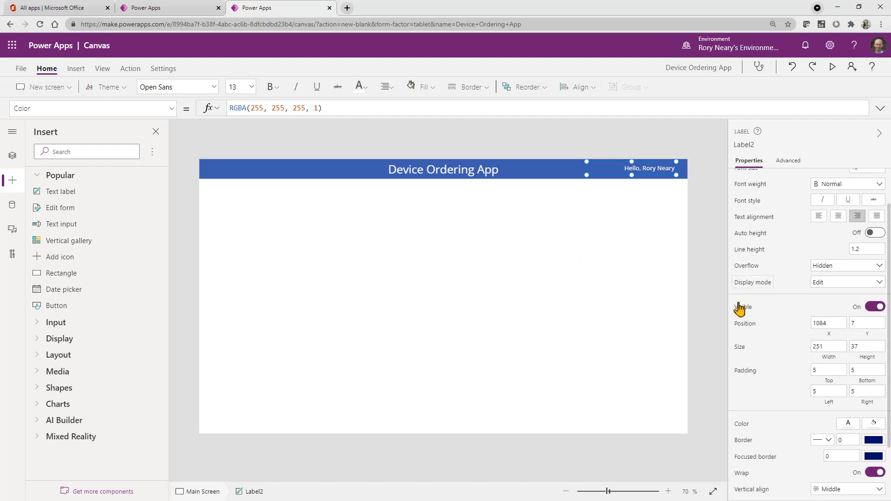
{"action": "left_click", "coordinate": [854, 391]}
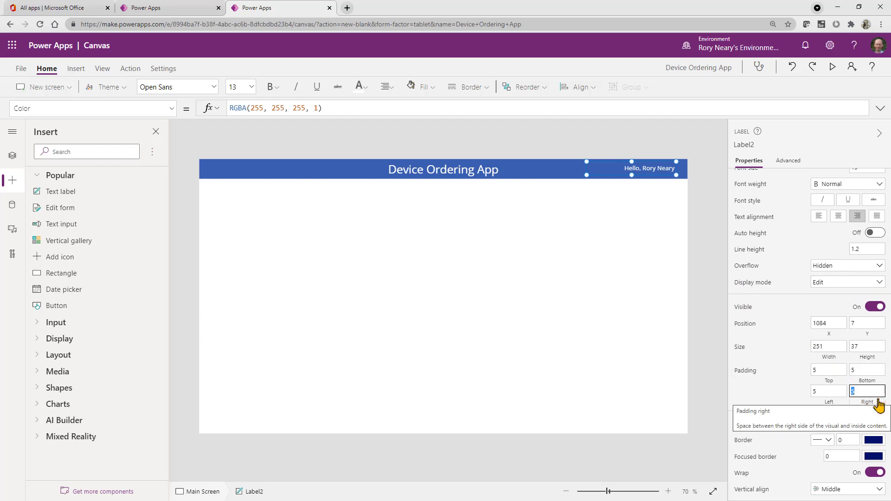
{"action": "type", "text": "20"}
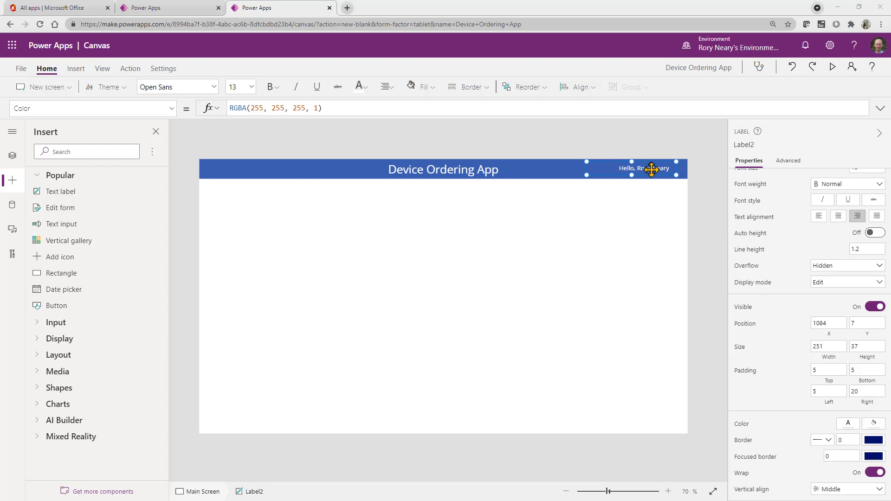
{"action": "left_click_drag", "start_coordinate": [652, 169], "coordinate": [630, 169]}
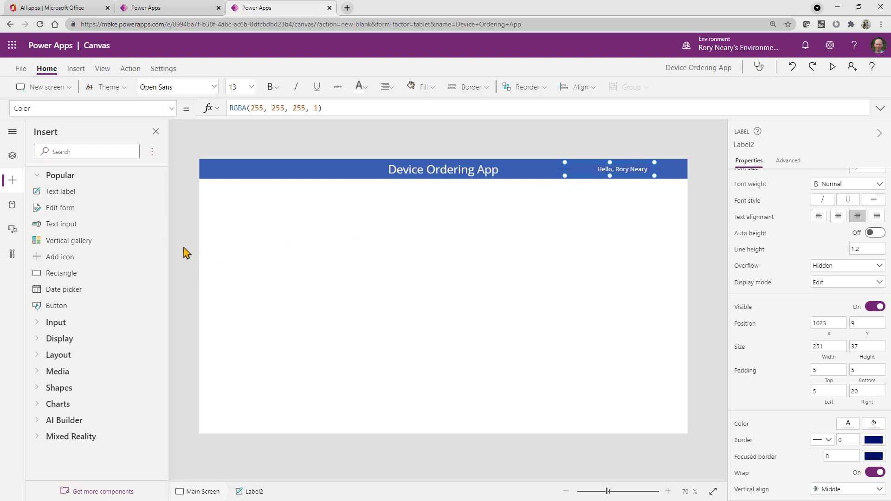
- Insert an image control and fit it into the header beside the greeting, about 61 by 55 at position 1266, 0
{"action": "left_click", "coordinate": [76, 69]}
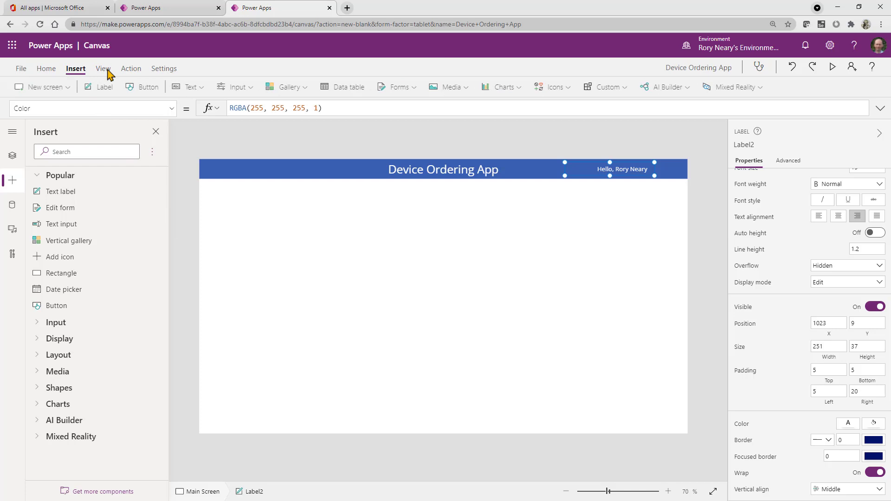
{"action": "left_click", "coordinate": [453, 88]}
{"action": "left_click", "coordinate": [466, 110]}
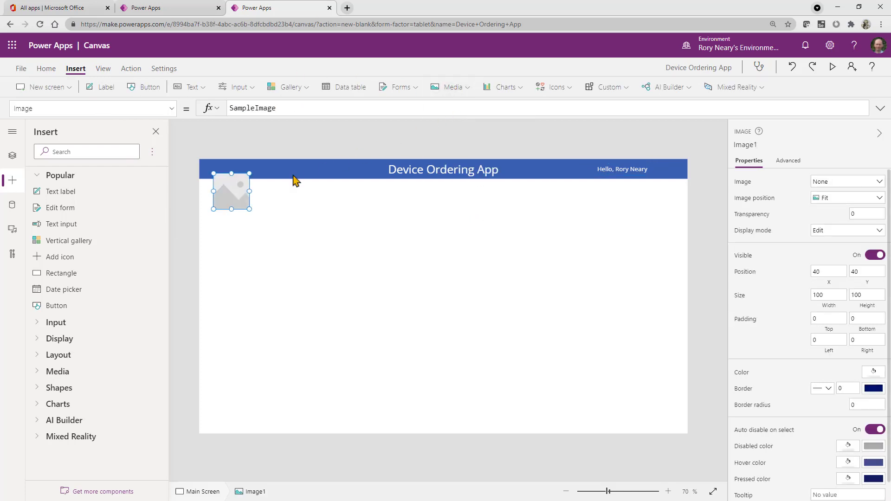
{"action": "left_click_drag", "start_coordinate": [235, 193], "coordinate": [673, 179]}
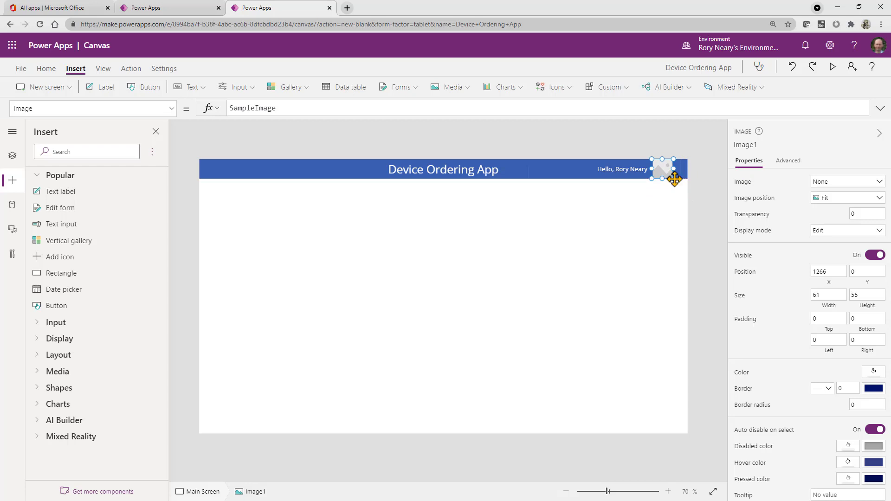
- Set the header image control's Image property to User().Image
{"action": "double_click", "coordinate": [297, 107]}
{"action": "type", "text": "use"}
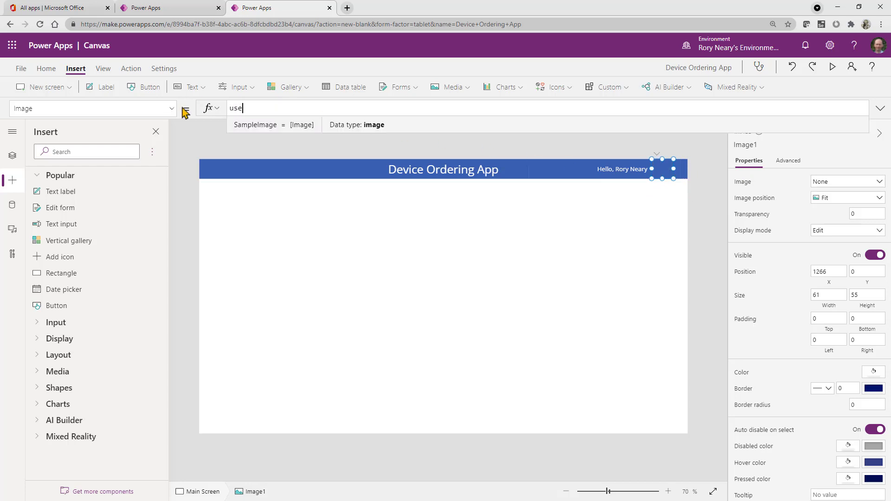
{"action": "type", "text": "r()"}
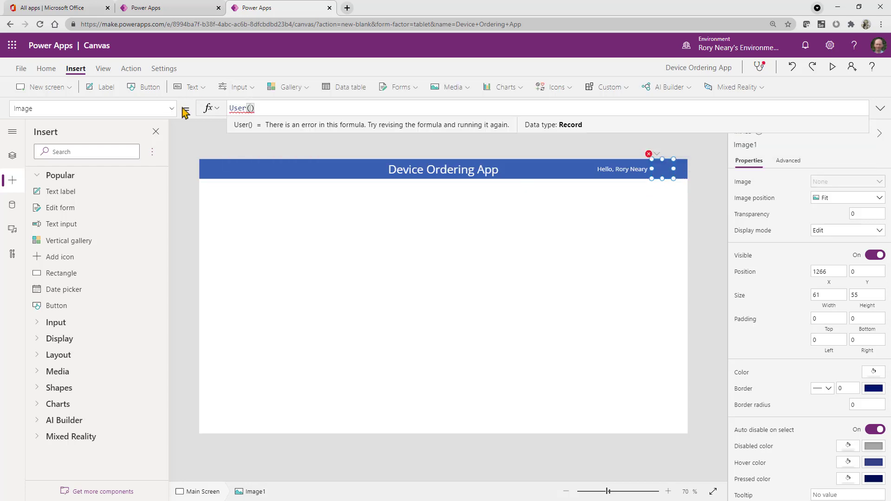
{"action": "type", "text": "."}
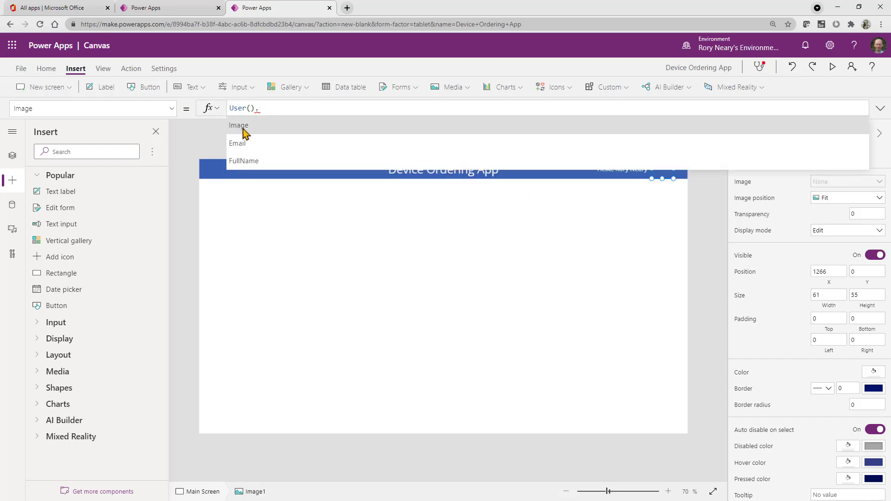
{"action": "left_click", "coordinate": [243, 129]}
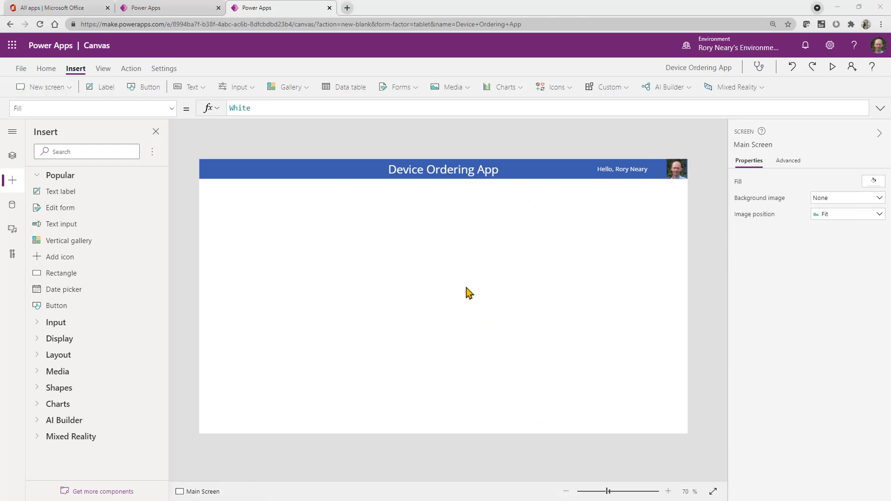
- Misspell the header image's formula as User().Imag and open its formula error from the App checker
{"action": "left_click", "coordinate": [674, 179]}
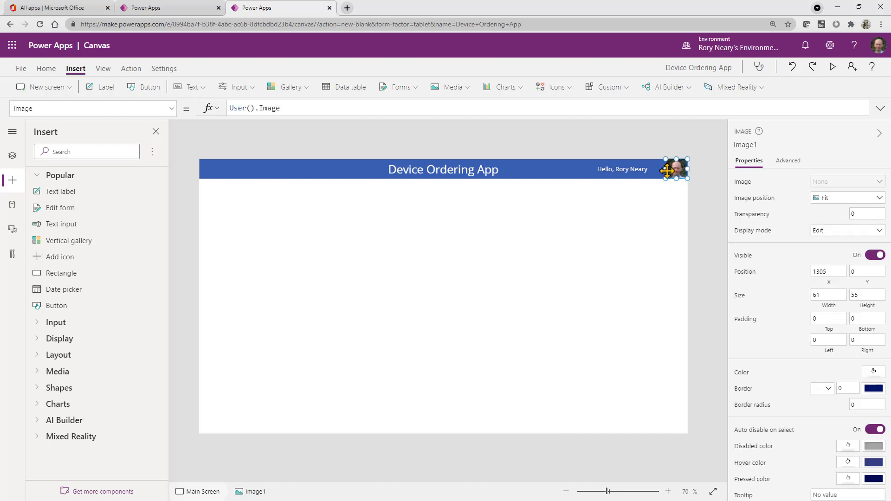
{"action": "left_click", "coordinate": [305, 108]}
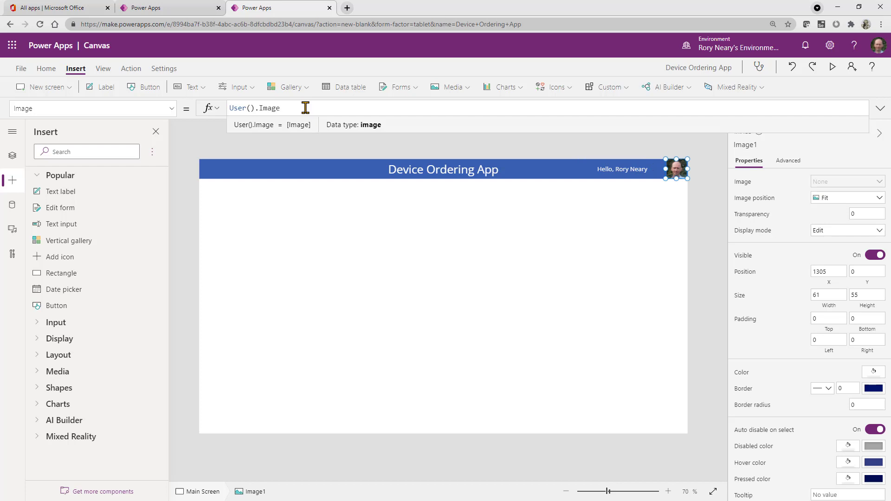
{"action": "key", "text": "BackSpace"}
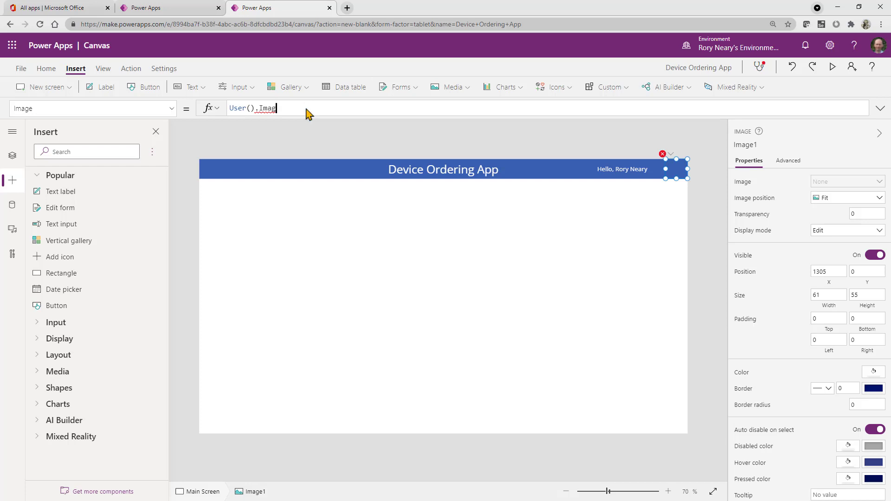
{"action": "left_click", "coordinate": [760, 68]}
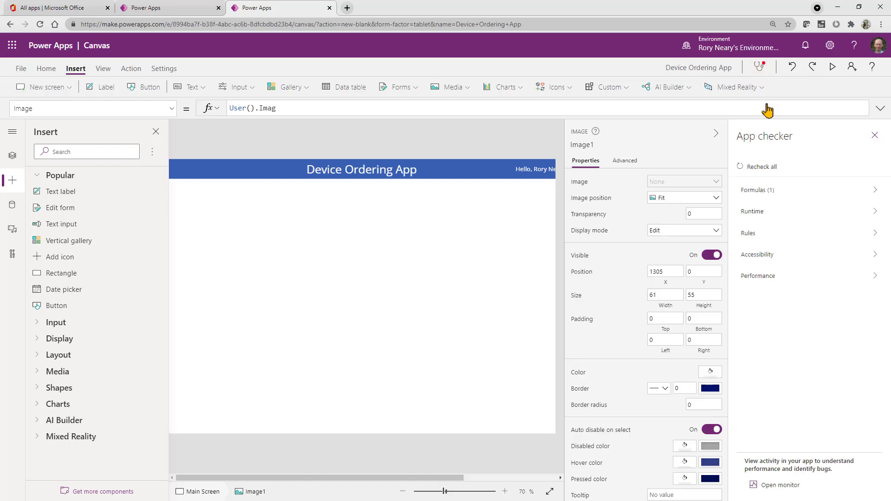
{"action": "left_click", "coordinate": [779, 191]}
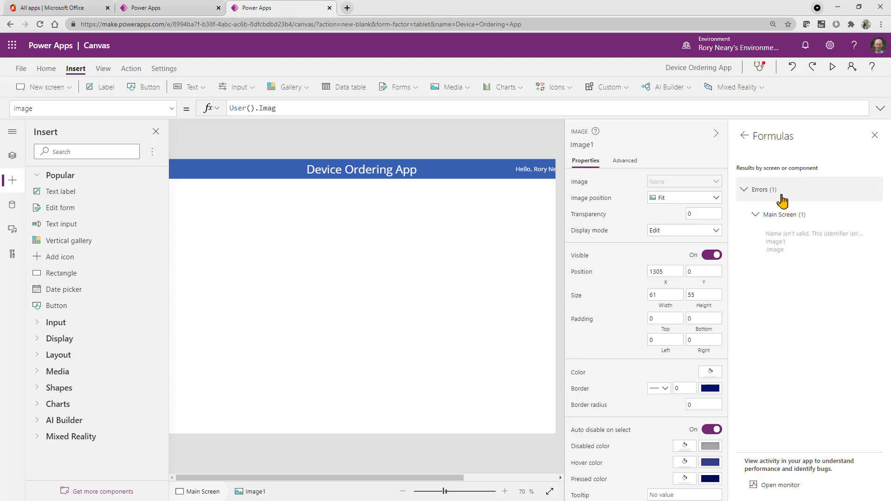
{"action": "left_click", "coordinate": [794, 246]}
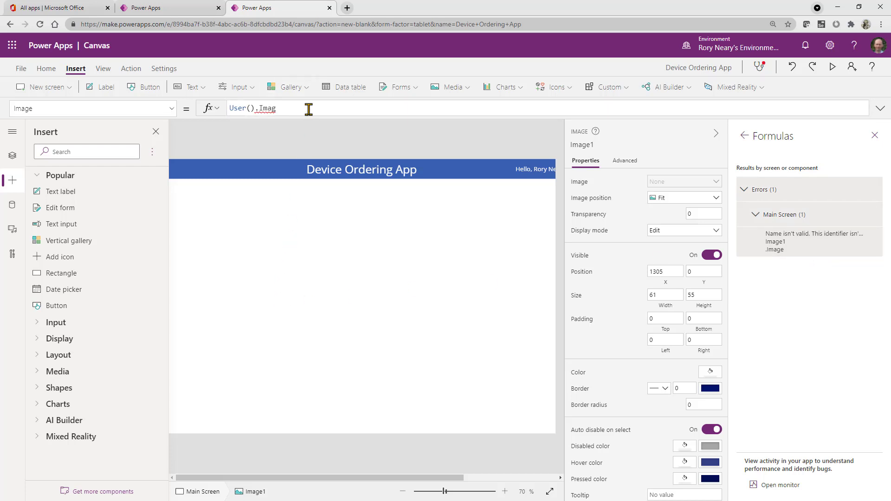
- Correct the header image's formula to User().Image and close the App checker
{"action": "type", "text": "e"}
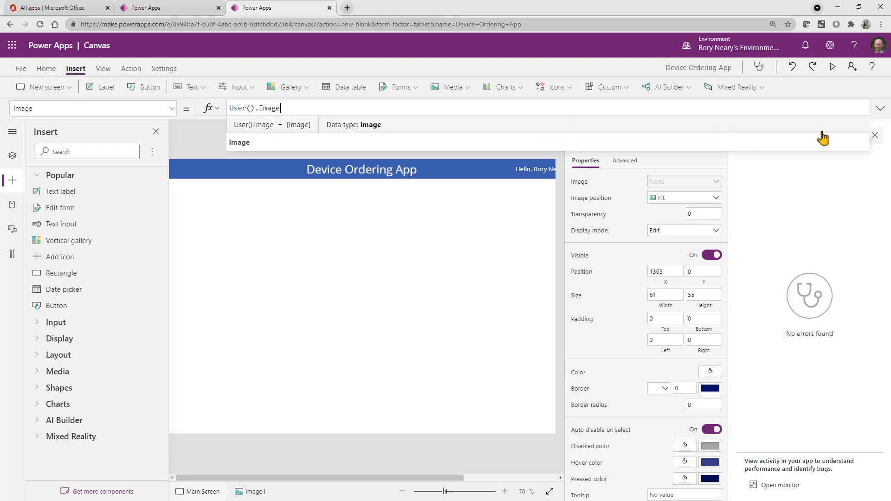
{"action": "left_click", "coordinate": [875, 136]}
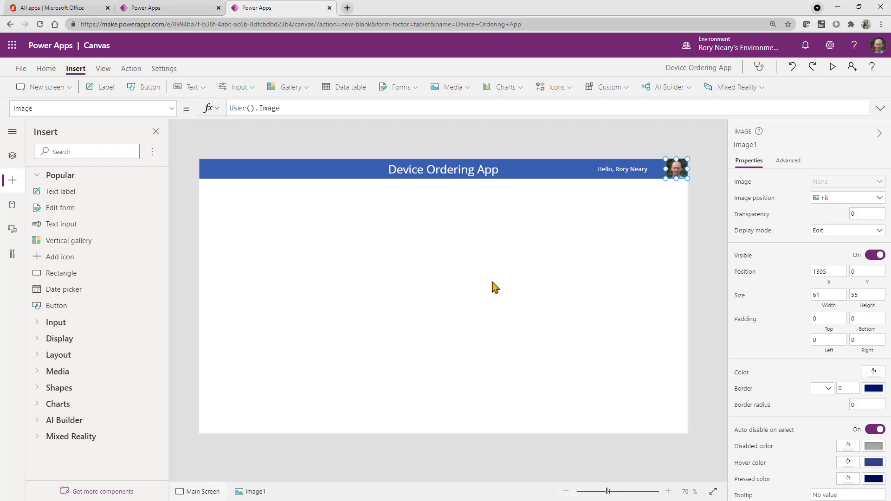
- Save the app to the cloud under the name Device Ordering App
{"action": "left_click", "coordinate": [20, 70]}
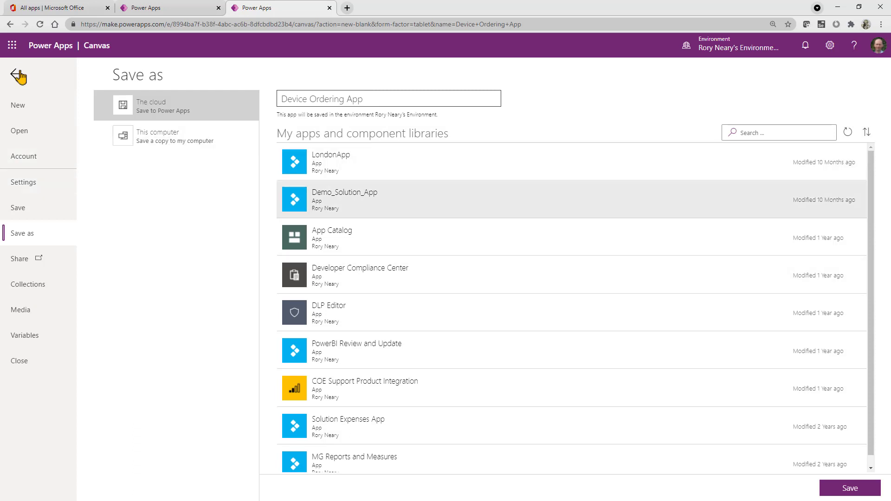
{"action": "triple_click", "coordinate": [388, 98]}
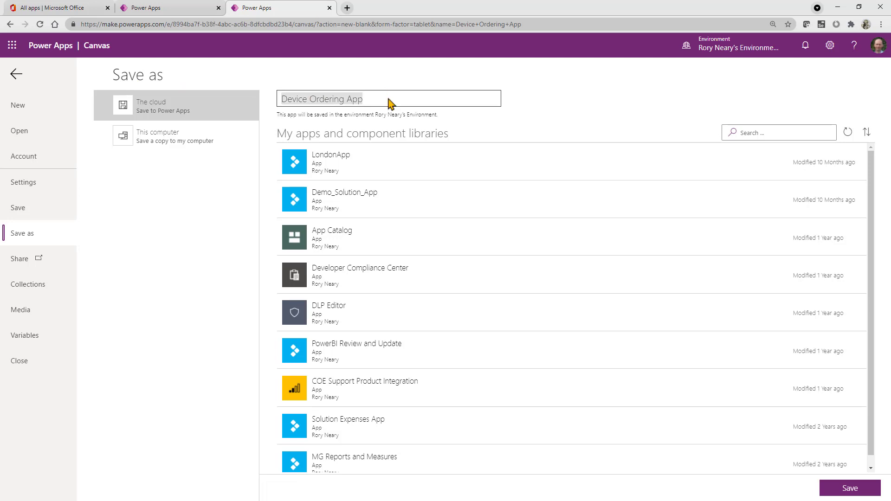
{"action": "left_click", "coordinate": [857, 493]}
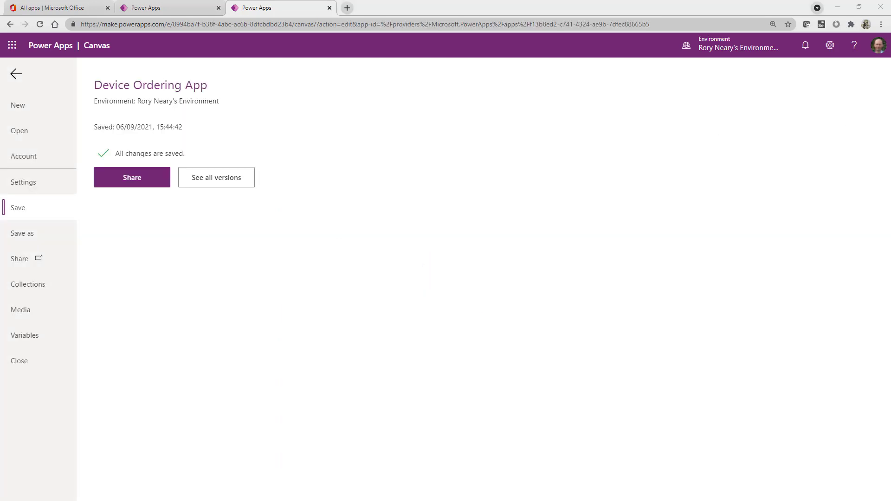
- Set the app icon's background fill to the standard orange-yellow #ffbf00 in the app's general settings
{"action": "left_click", "coordinate": [22, 183]}
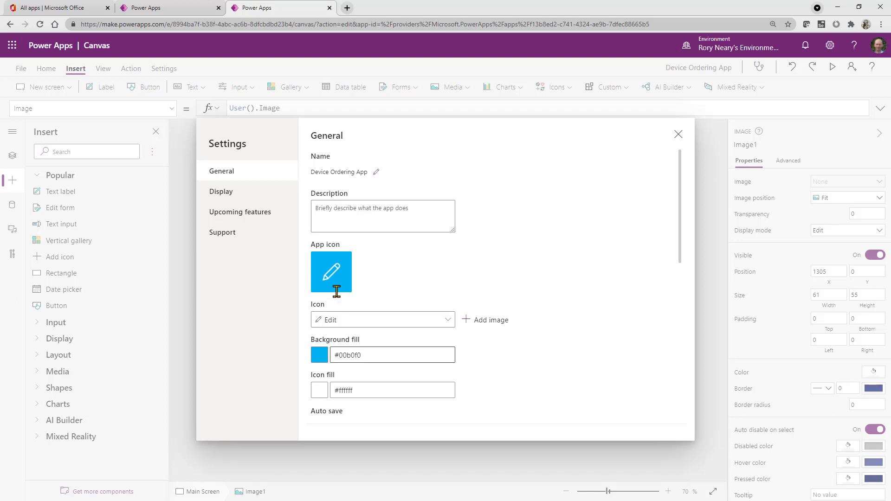
{"action": "left_click", "coordinate": [320, 356]}
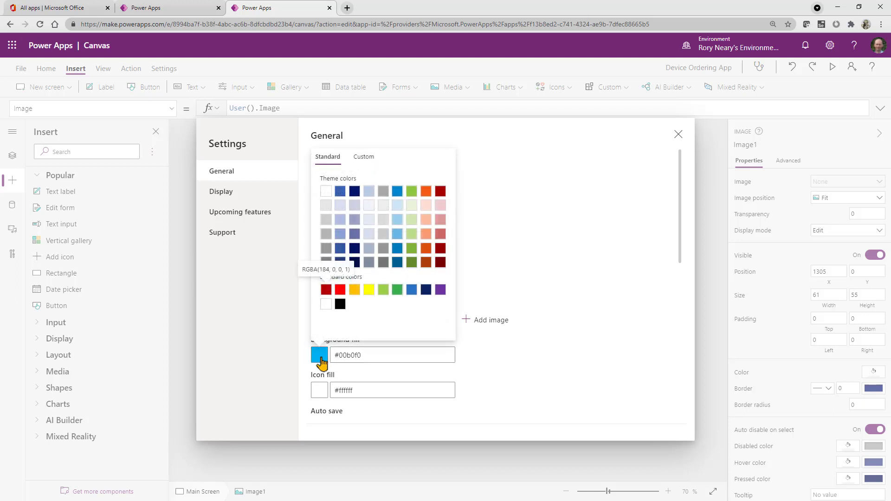
{"action": "left_click", "coordinate": [354, 291]}
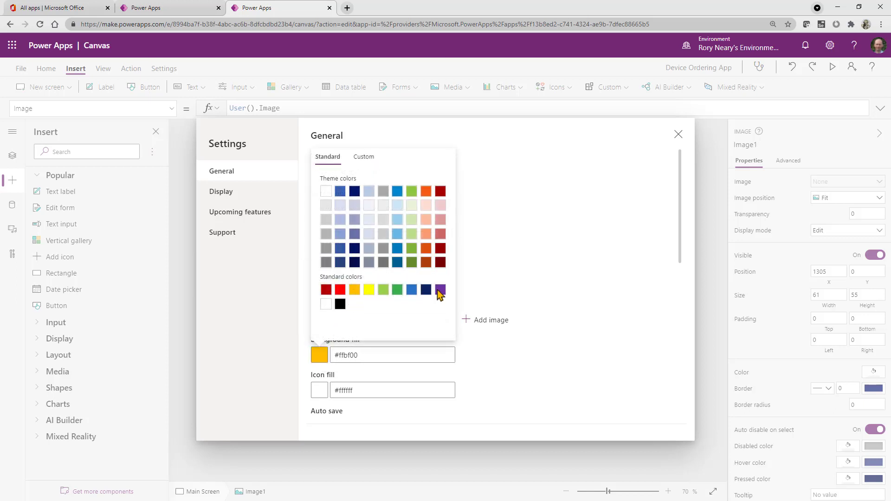
{"action": "left_click", "coordinate": [577, 294]}
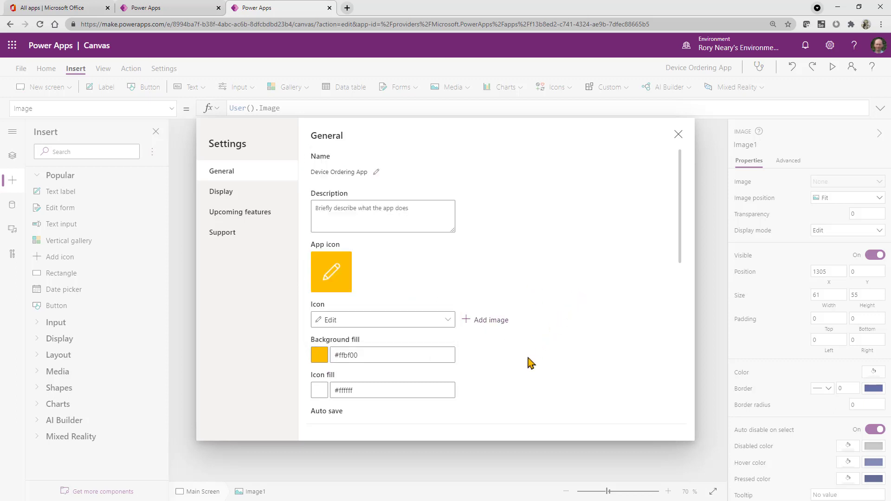